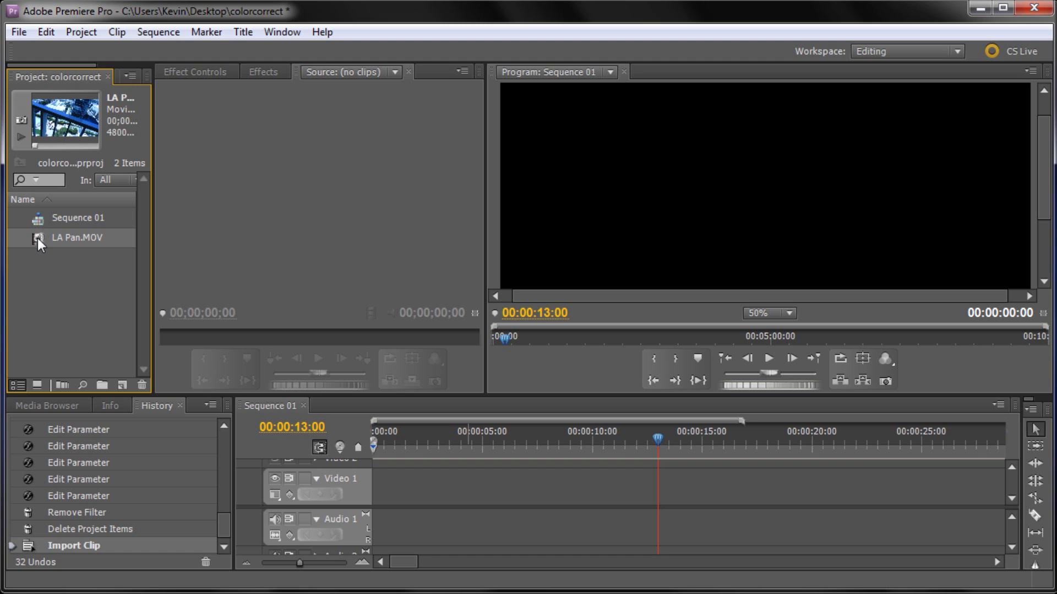
Place LA Pan.MOV at the start of Video 1 and trim both its ends to a clip length of 00:00:21:15
left_click_drag(44, 247, 381, 481)
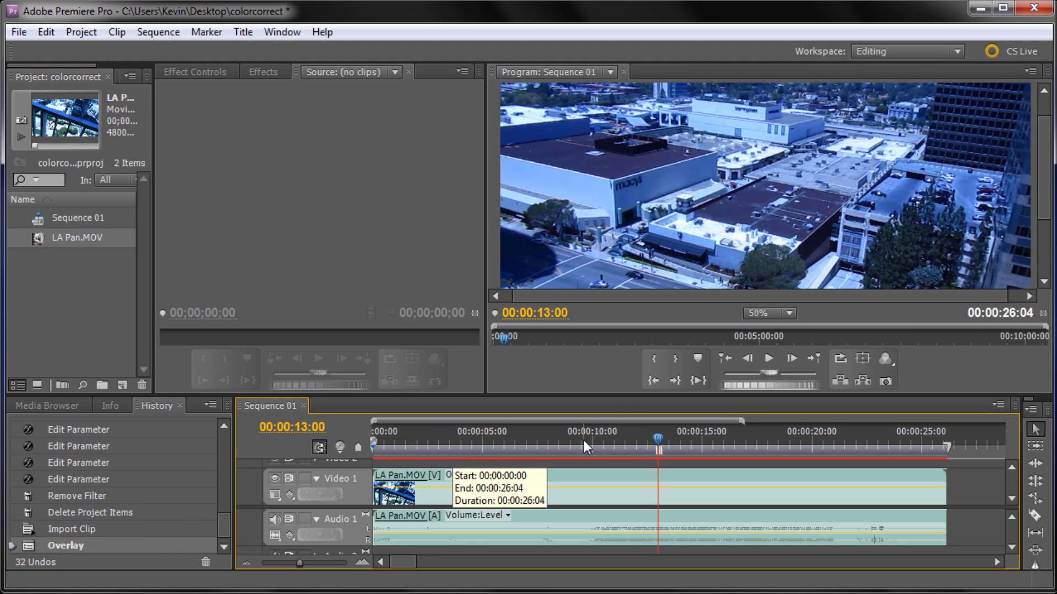
left_click_drag(663, 440, 445, 496)
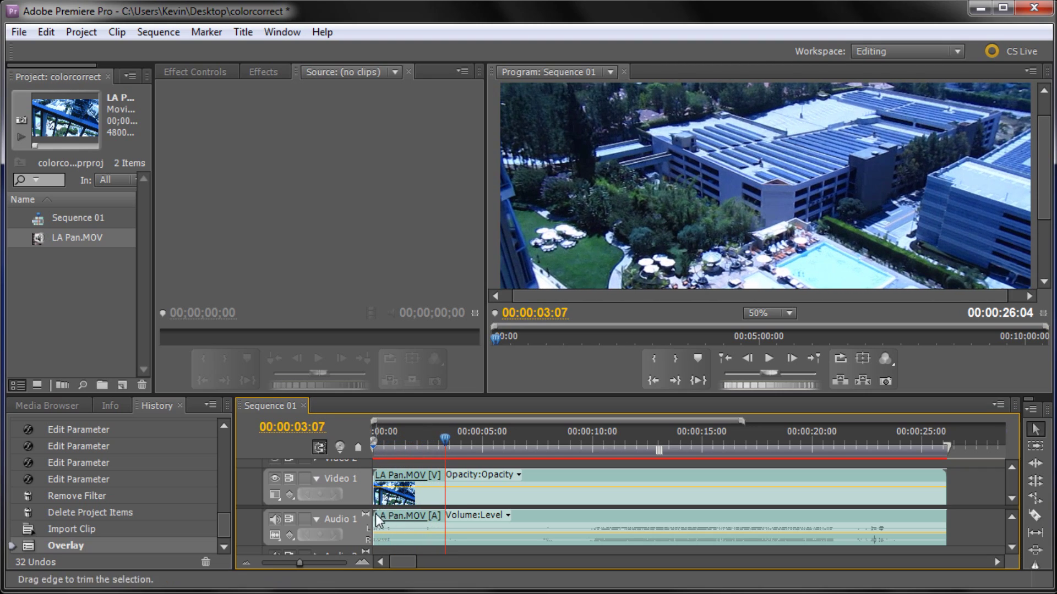
left_click_drag(378, 520, 444, 493)
left_click_drag(560, 495, 489, 506)
left_click_drag(443, 437, 848, 481)
left_click_drag(843, 437, 826, 452)
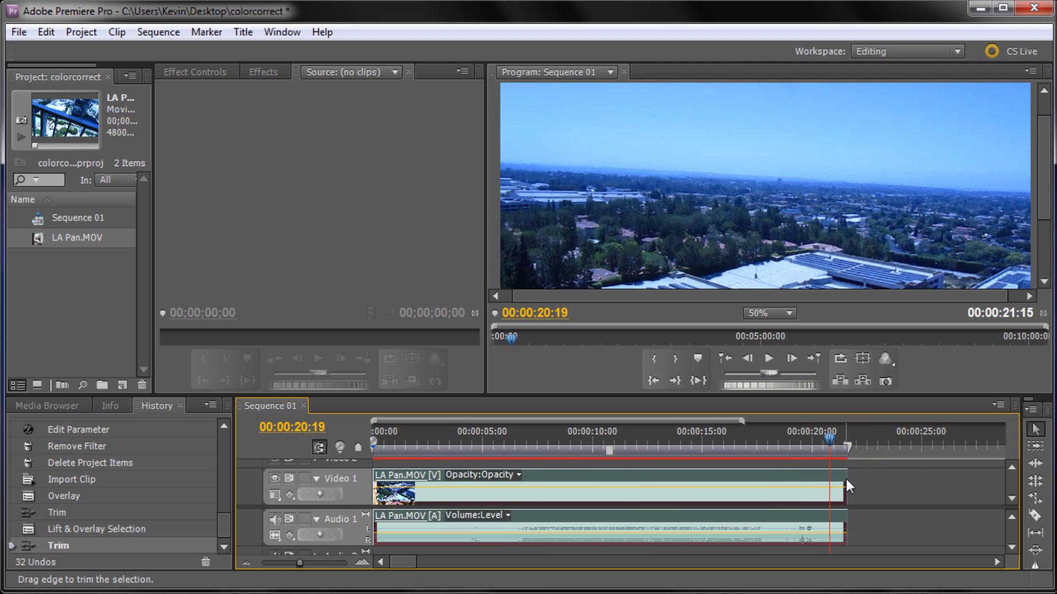
Unlink the LA Pan.MOV clip's audio from its video and delete the audio part from Audio 1
left_click_drag(826, 440, 631, 465)
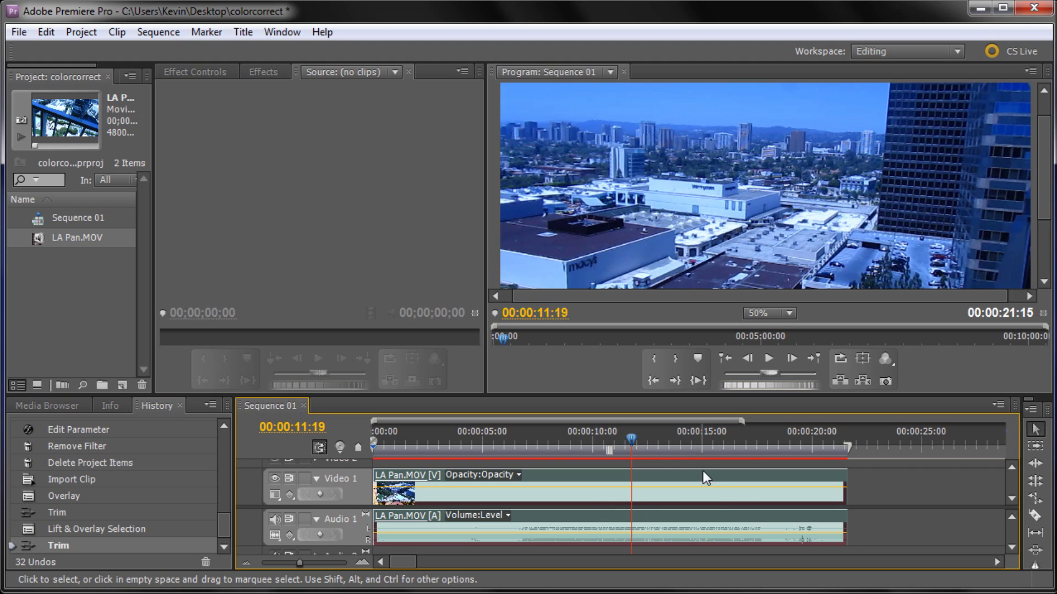
left_click_drag(631, 432, 790, 481)
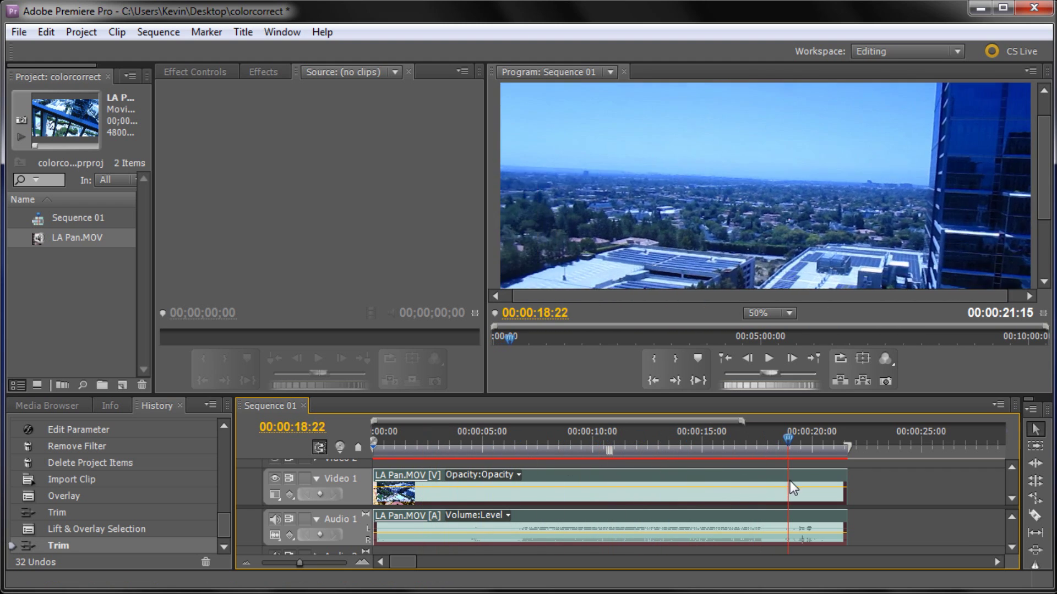
right_click(642, 483)
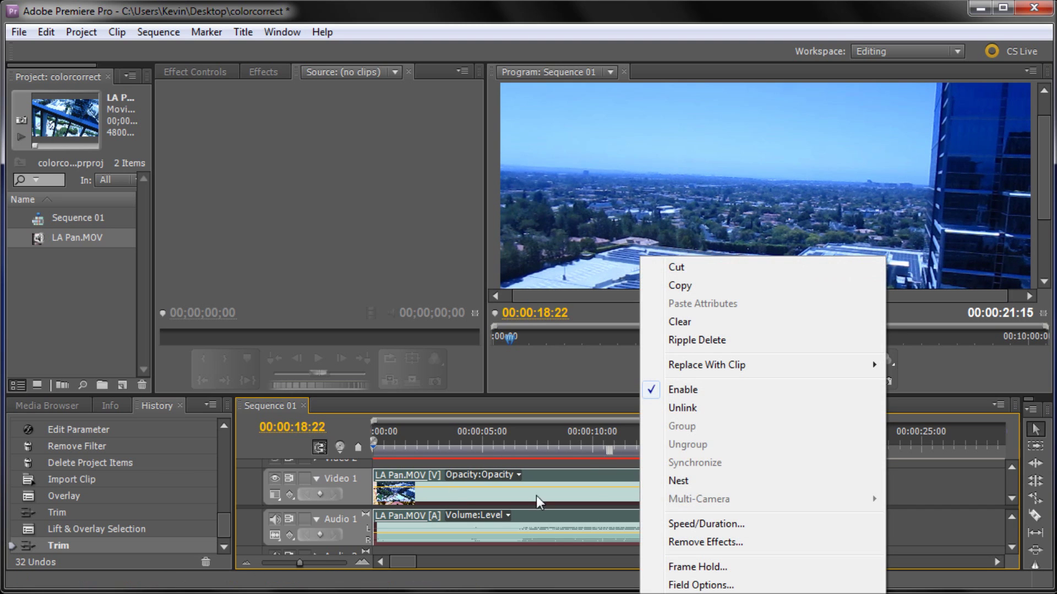
left_click(682, 407)
left_click(877, 491)
left_click(737, 476)
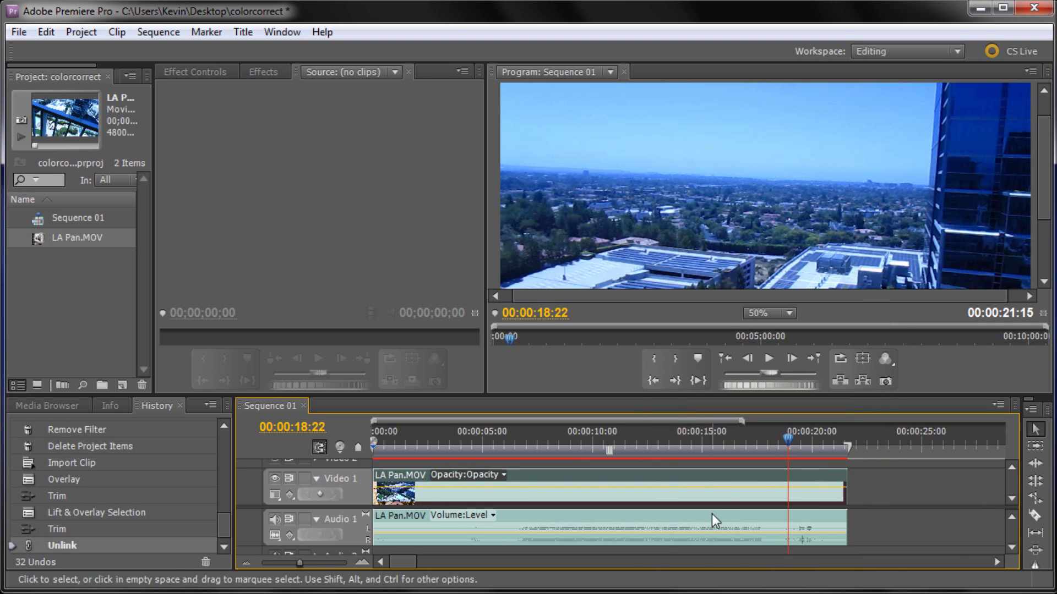
left_click(709, 517)
left_click(710, 477)
left_click(710, 515)
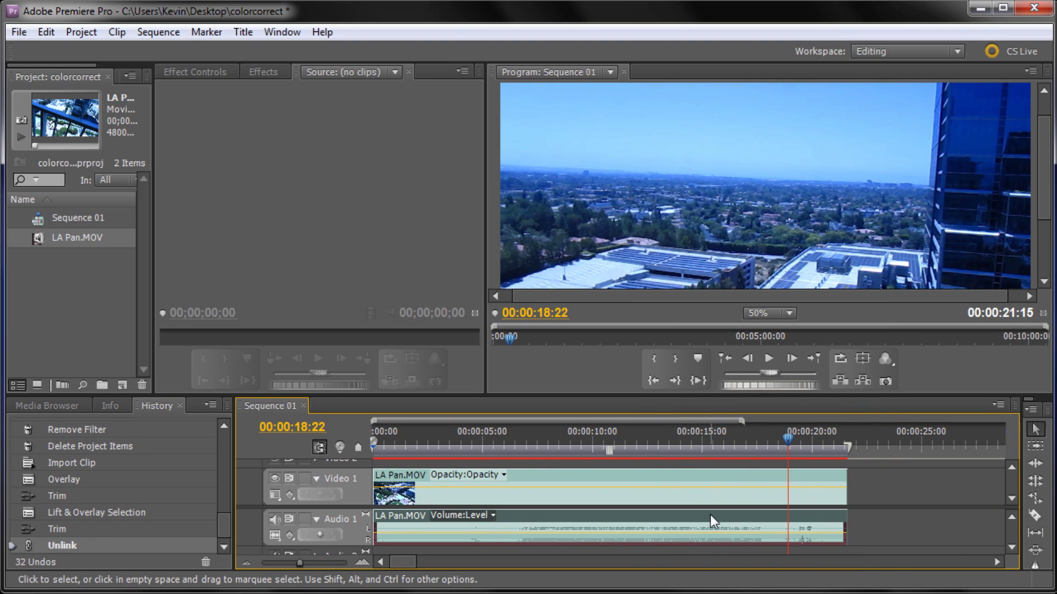
key("Delete")
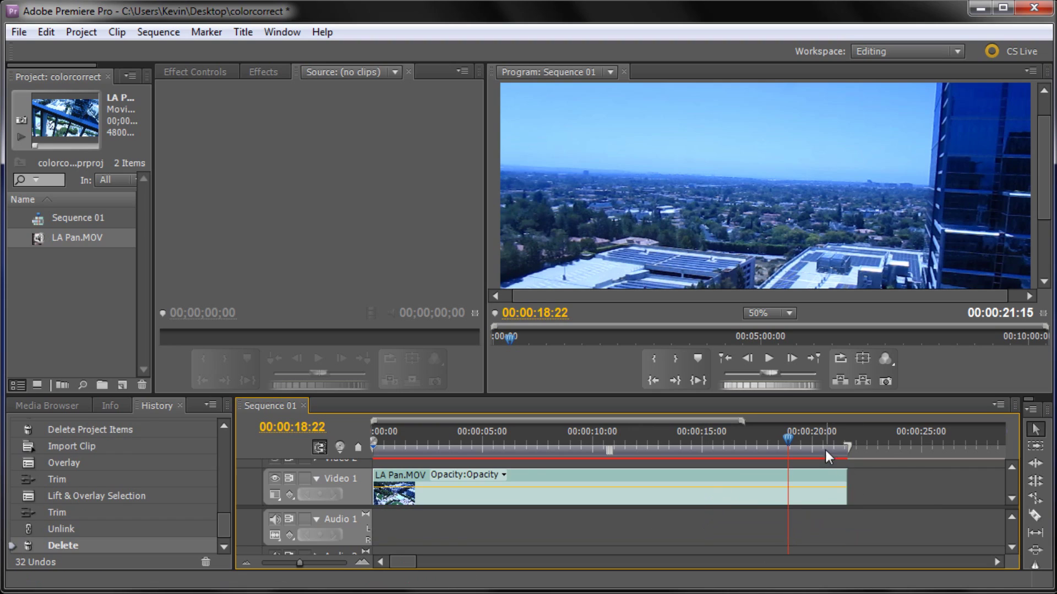
Enlarge the program preview and move the playhead to 00:00:13:20 to show the buildings and skyline
left_click_drag(791, 435, 445, 440)
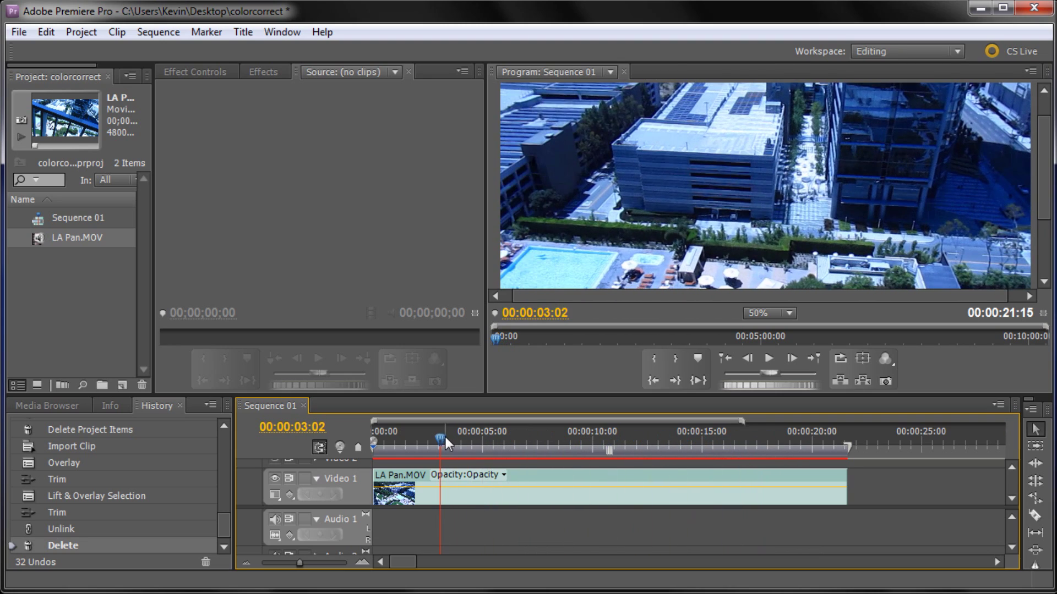
left_click_drag(487, 394, 482, 494)
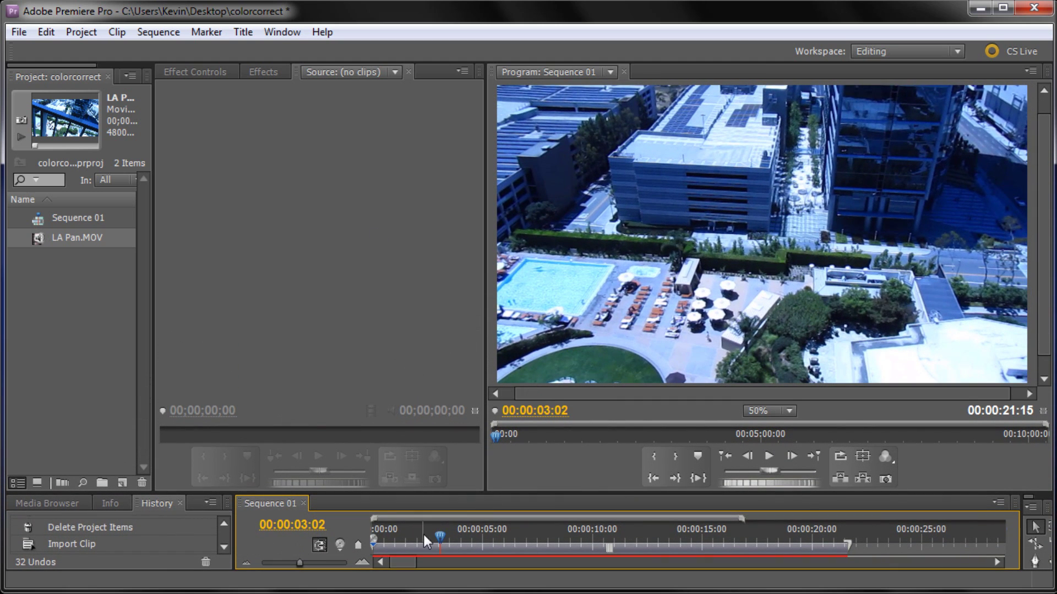
left_click_drag(438, 536, 674, 559)
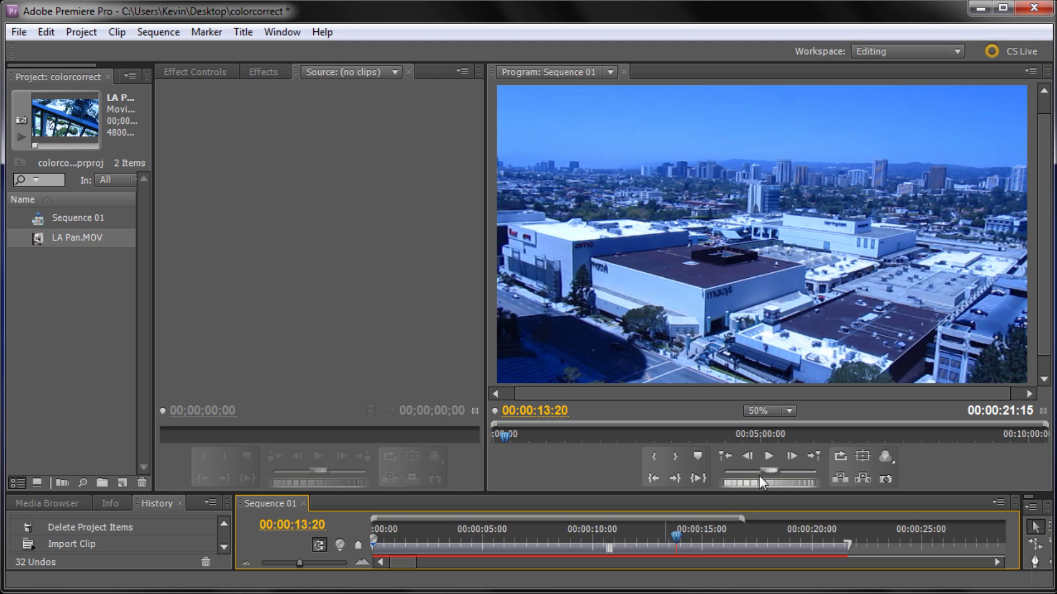
mouse_move(678, 536)
left_mouse_down()
mouse_move(633, 533)
mouse_move(807, 530)
mouse_move(679, 532)
left_mouse_up()
Open the effects library and expand the Color Correction group under Video Effects to list its effects
left_click(282, 33)
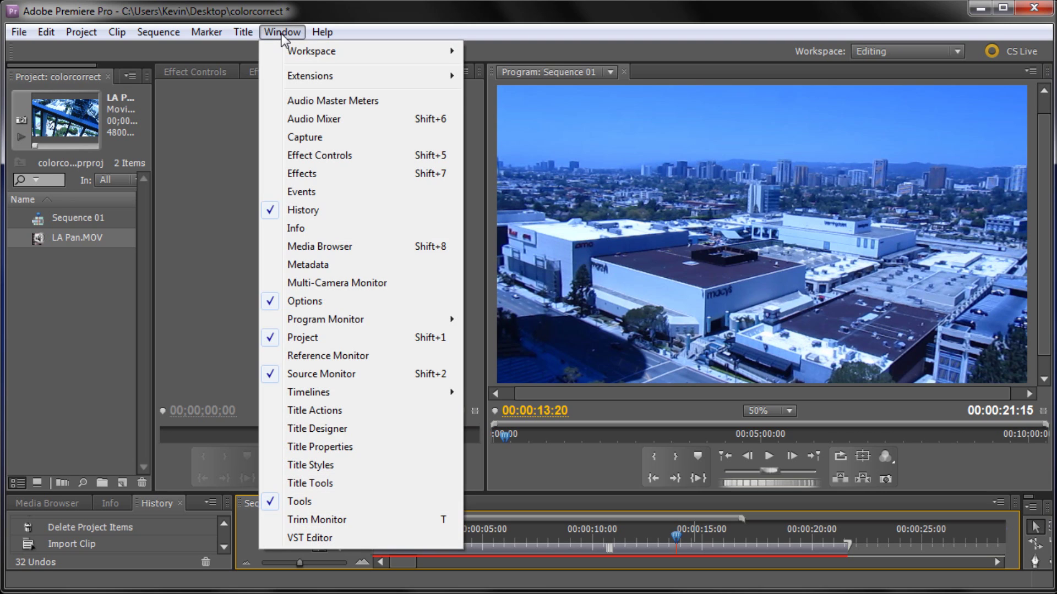
left_click(305, 173)
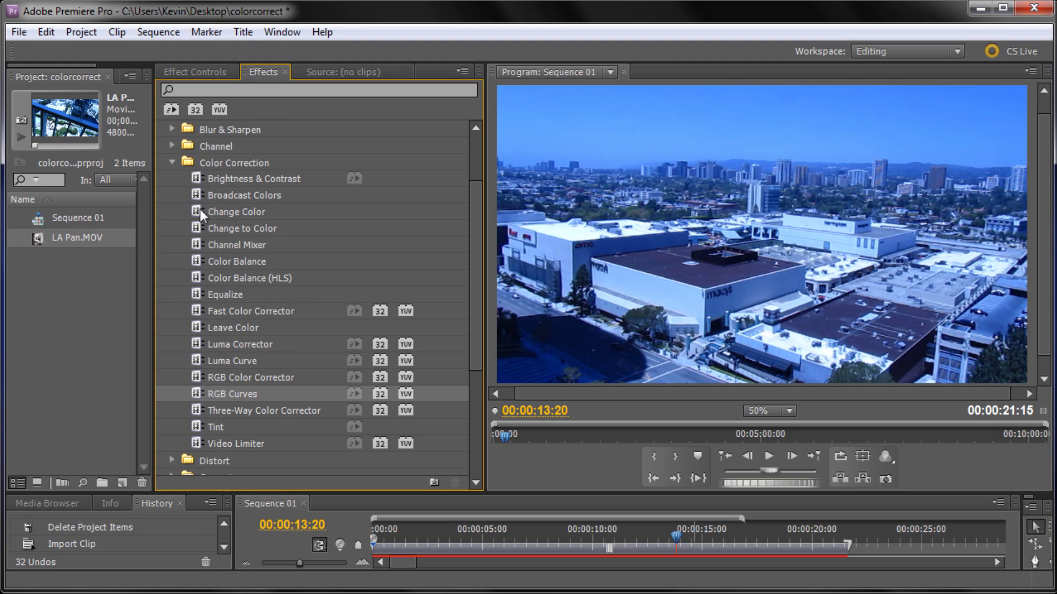
left_click(172, 163)
left_click(163, 179)
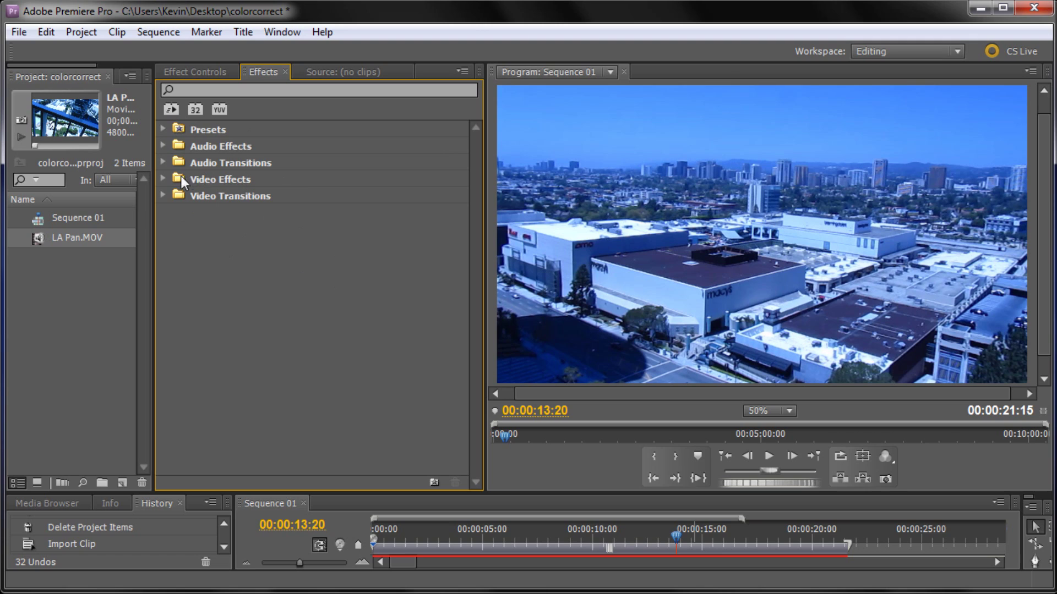
left_click(209, 179)
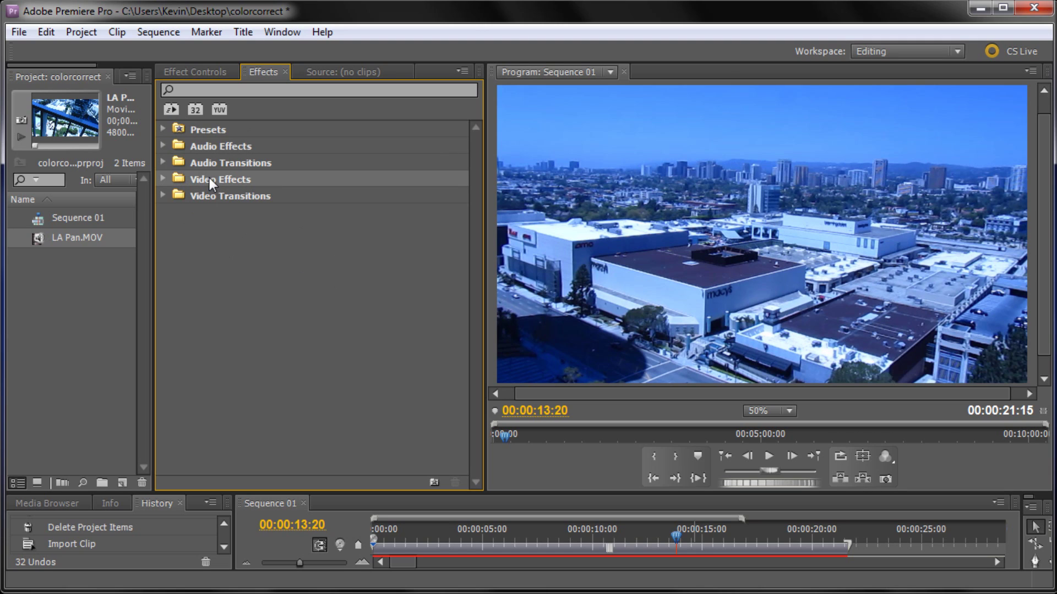
left_click(163, 178)
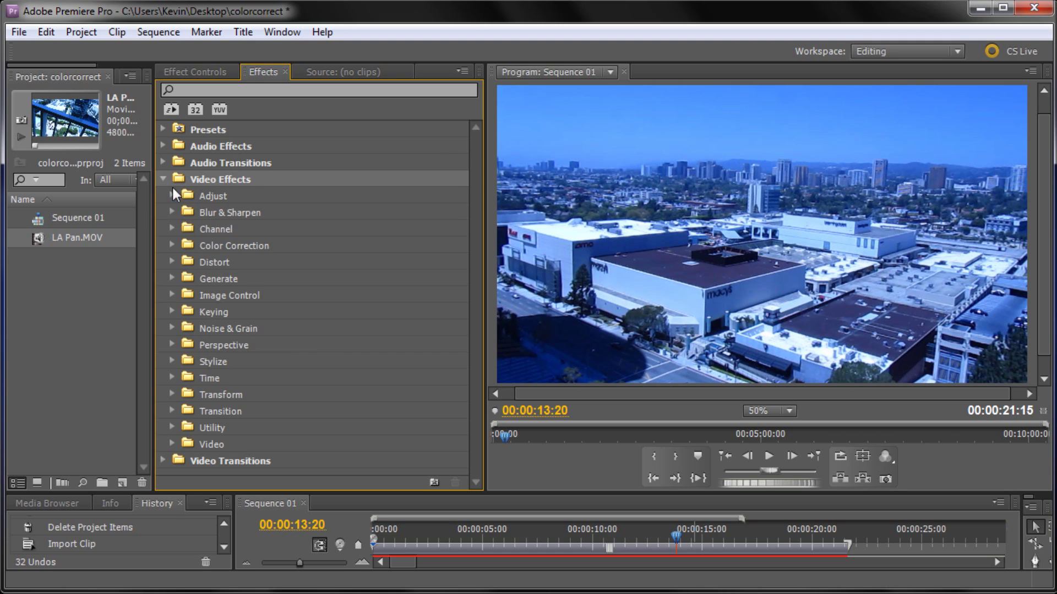
left_click(171, 244)
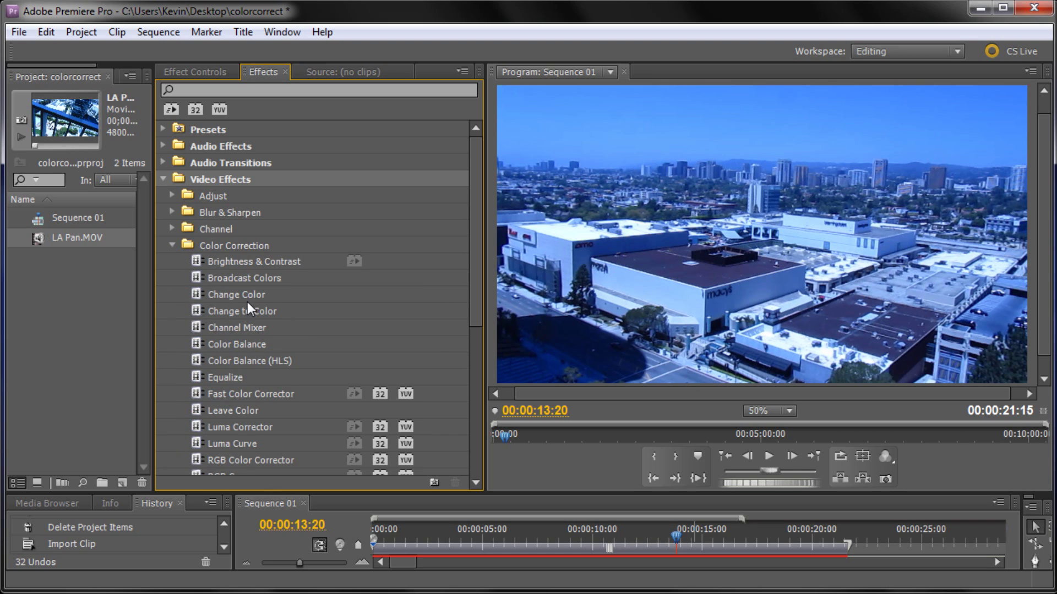
scroll(246, 300, "down", 3)
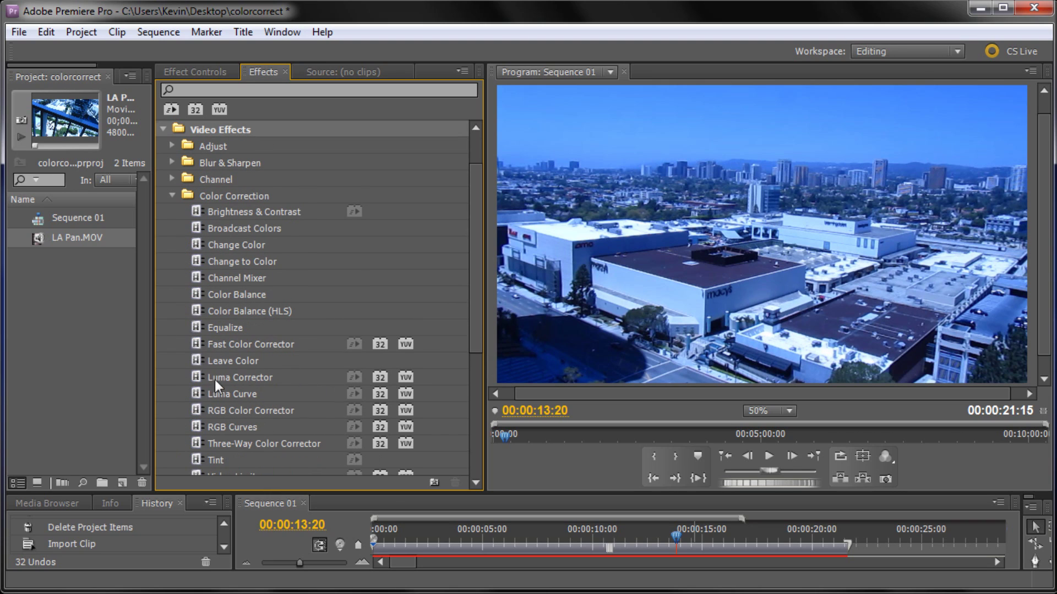
scroll(247, 385, "down", 1)
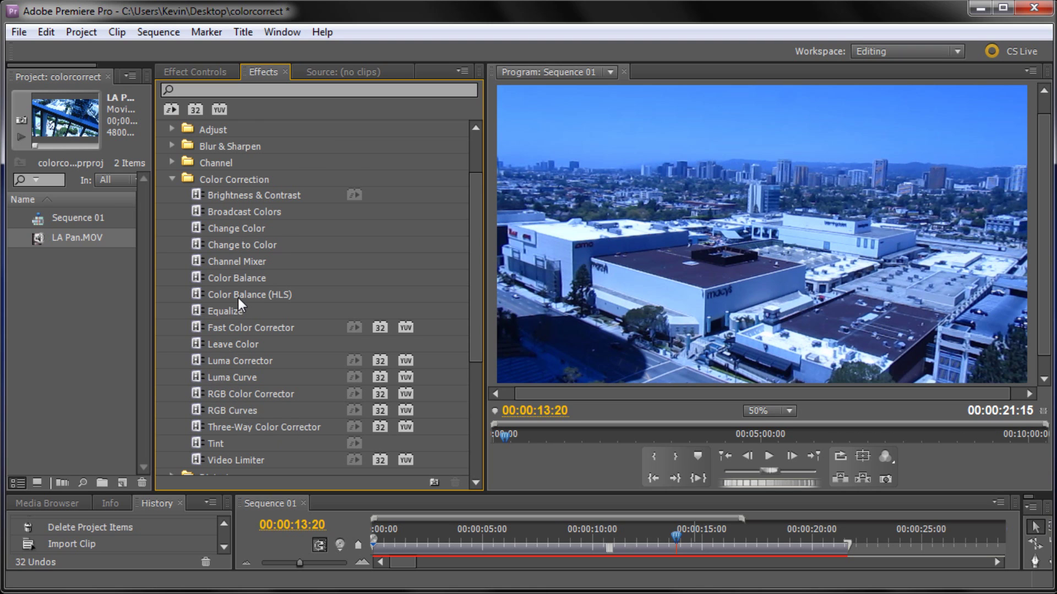
scroll(238, 298, "down", 1)
Apply the RGB Curves effect to the LA Pan.MOV clip on Video 1
left_click_drag(621, 494, 638, 412)
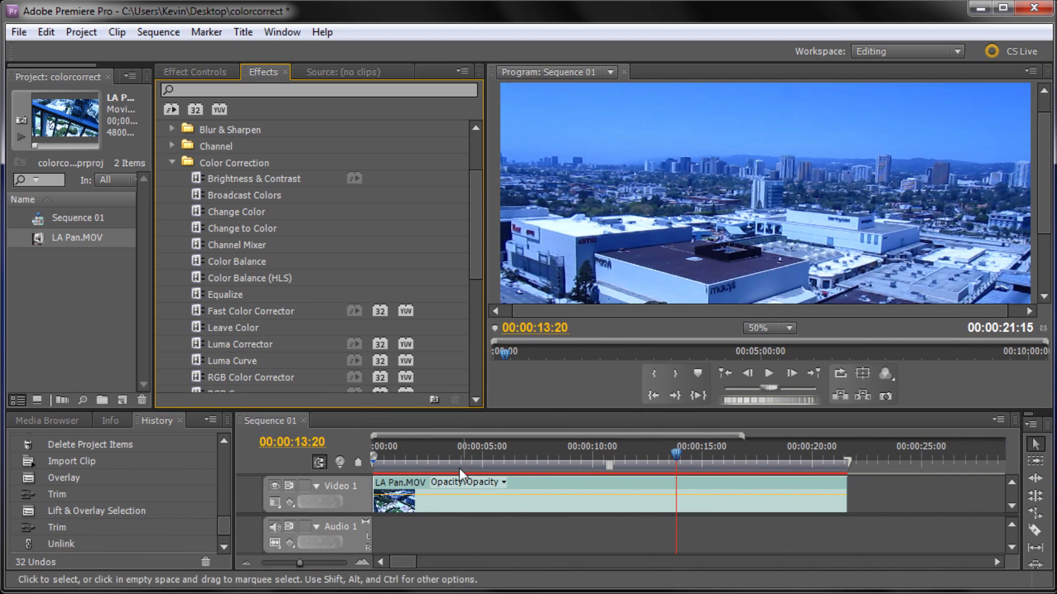
left_click_drag(474, 266, 469, 286)
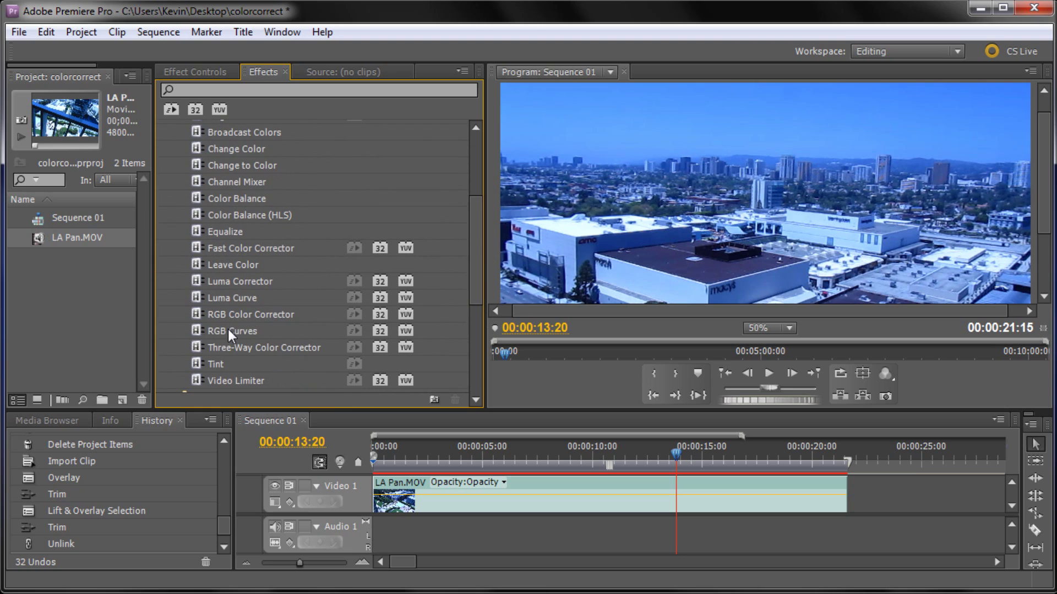
left_click(228, 329)
left_click_drag(469, 453, 485, 495)
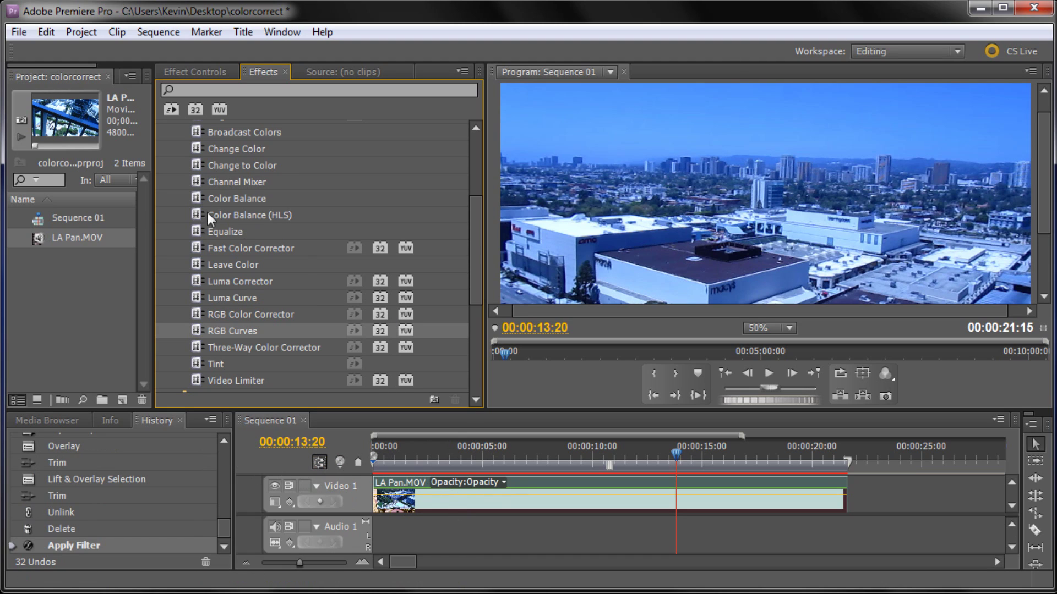
Open the clip's effect settings and expand RGB Curves so the Master, Red, Green and Blue graphs are fully shown
left_click(191, 71)
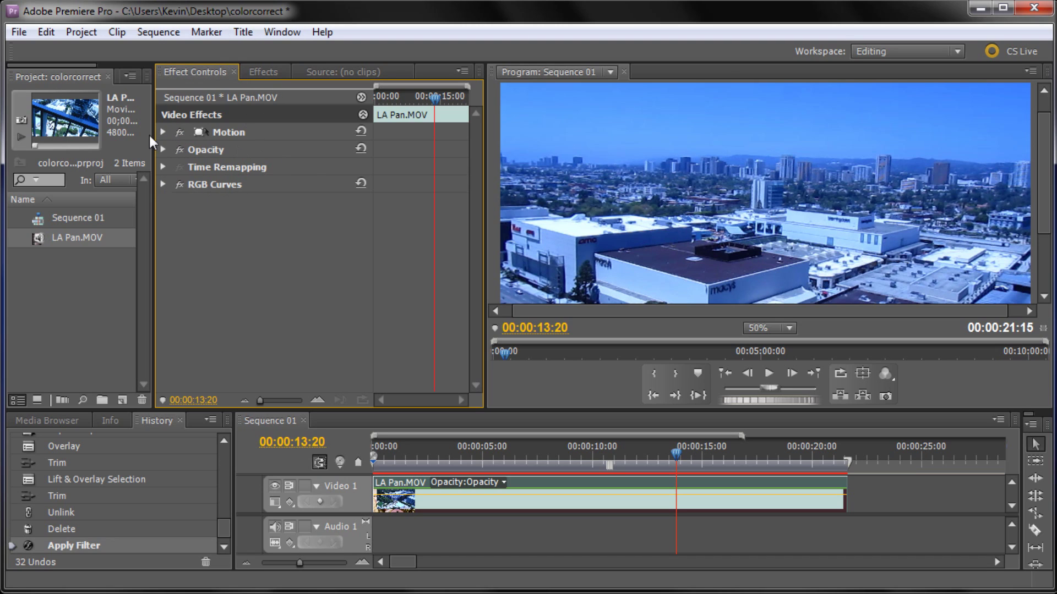
left_click(289, 35)
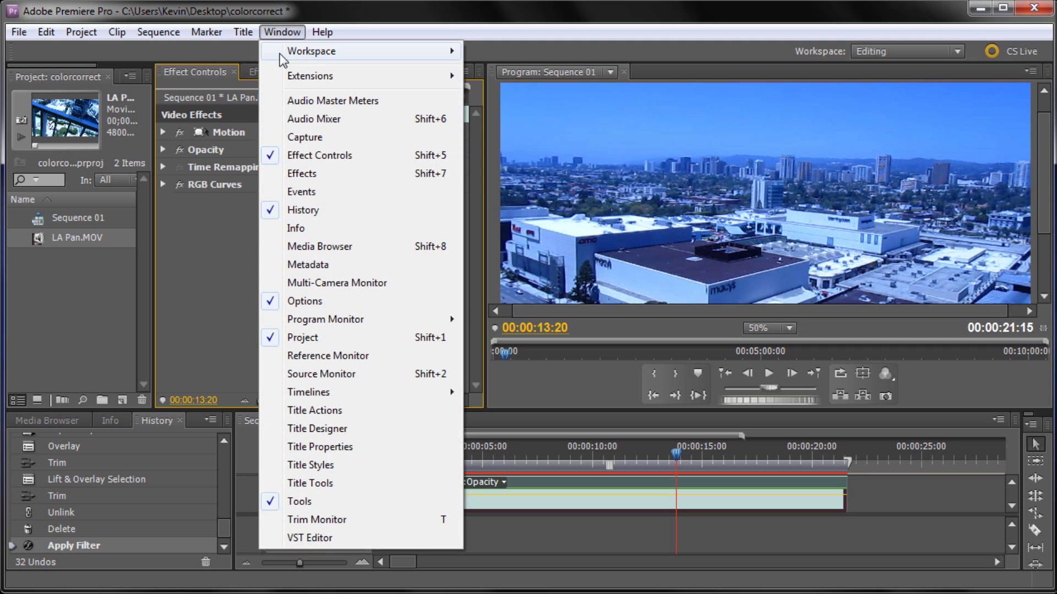
left_click(279, 36)
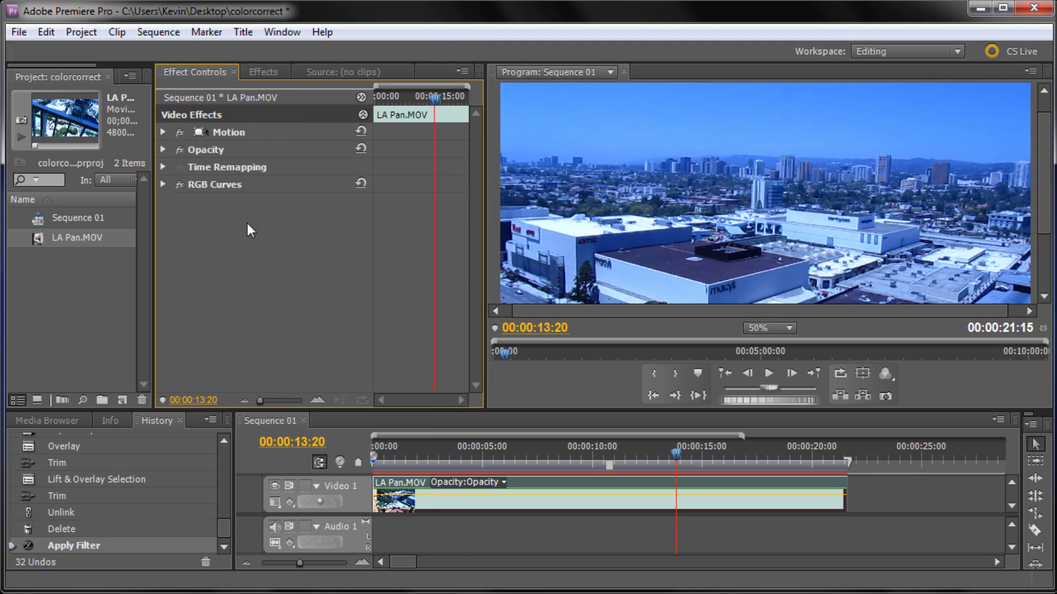
left_click(163, 185)
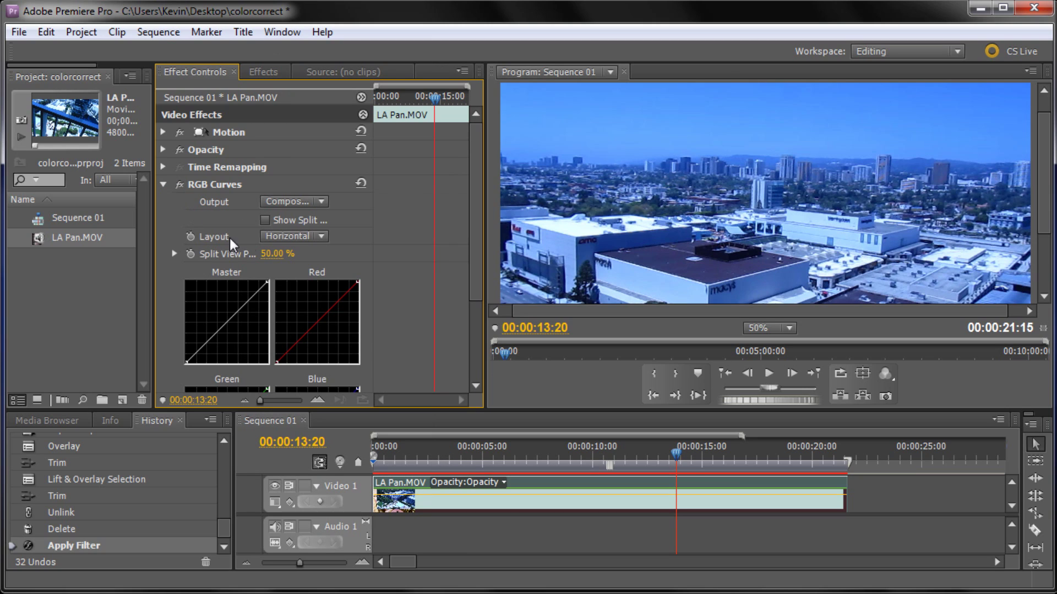
left_click(163, 185)
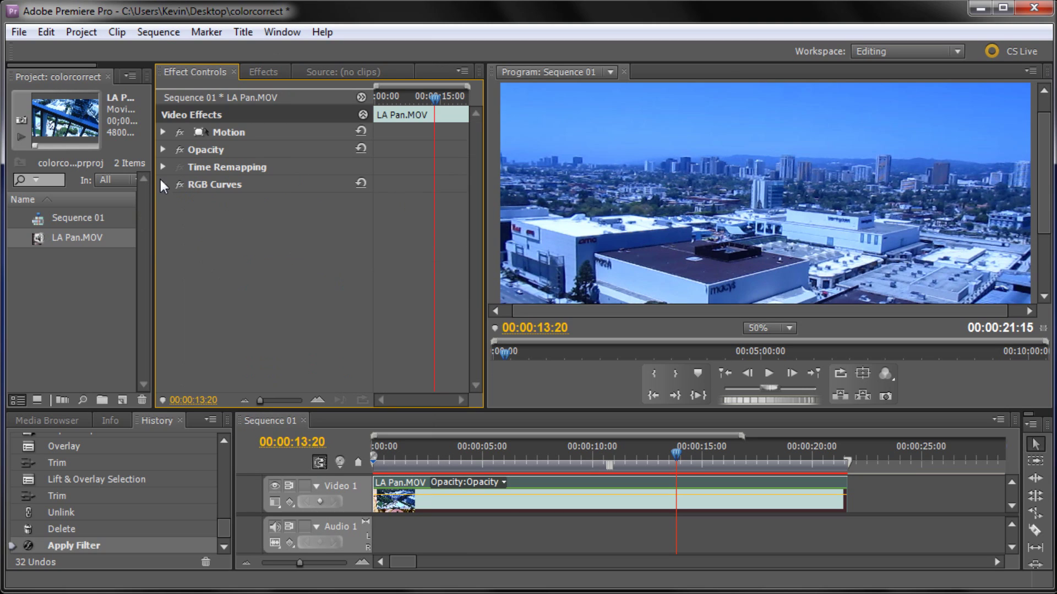
left_click(163, 184)
left_click_drag(469, 215, 477, 295)
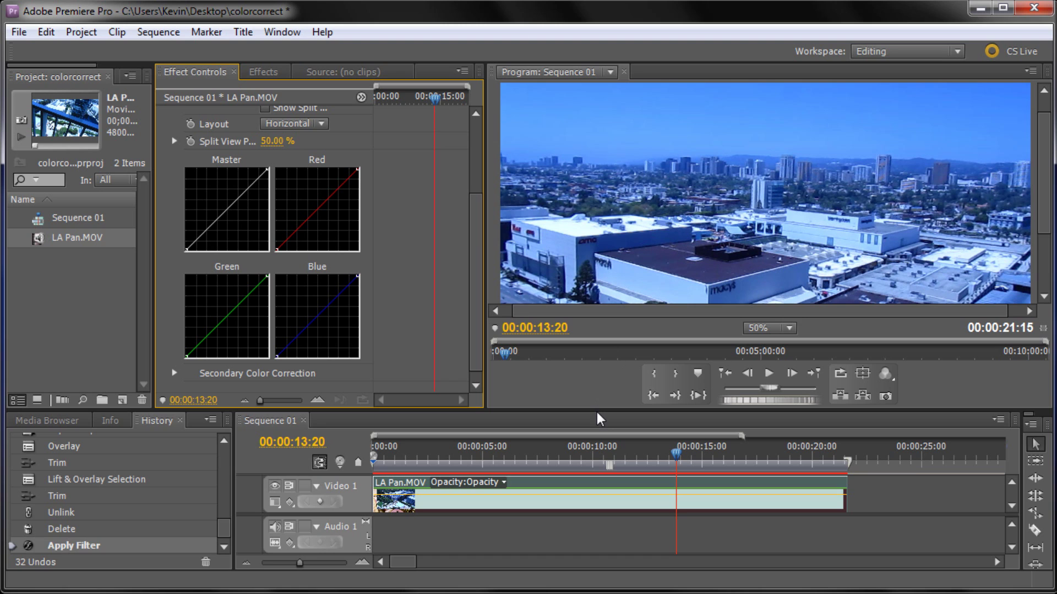
left_click_drag(597, 410, 586, 502)
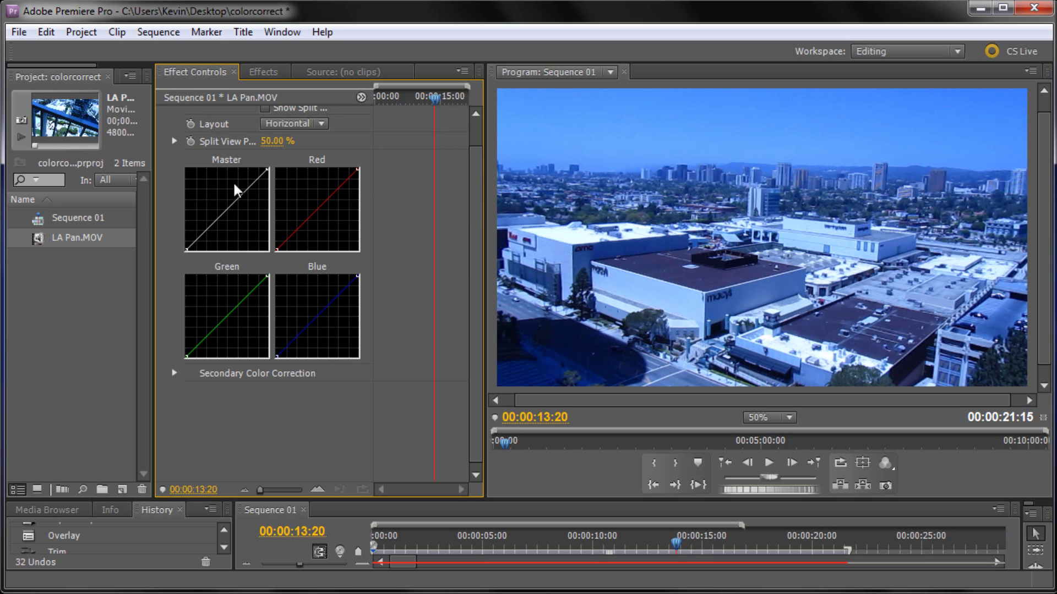
Try bending the Master curve from a point near its middle, and undo the curve changes
mouse_move(226, 211)
left_mouse_down()
mouse_move(216, 201)
mouse_move(225, 210)
left_mouse_up()
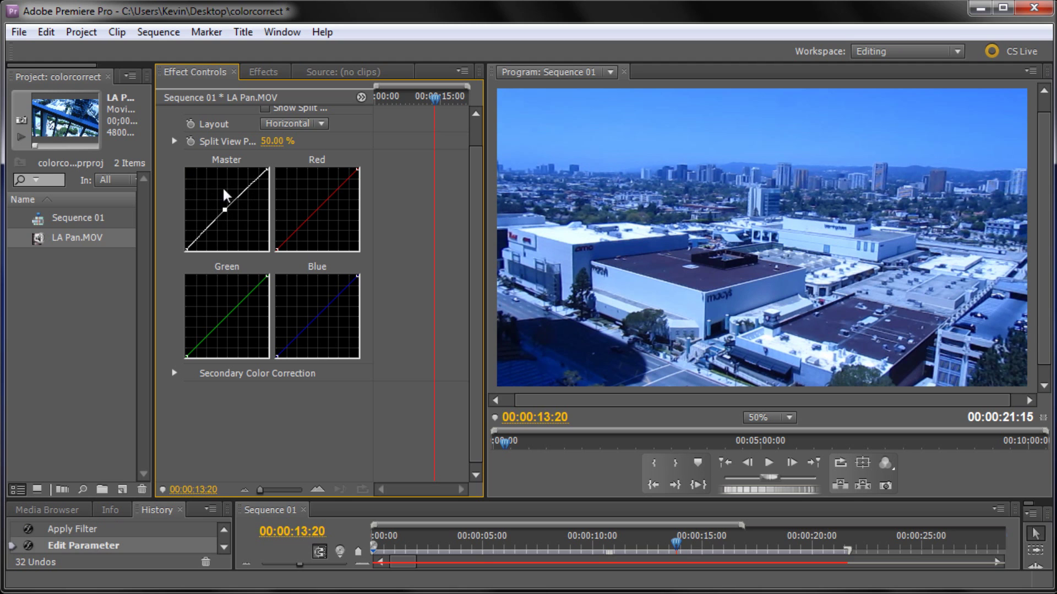
mouse_move(225, 211)
left_mouse_down()
mouse_move(203, 194)
mouse_move(246, 224)
mouse_move(231, 221)
mouse_move(249, 220)
mouse_move(229, 216)
left_mouse_up()
key("ctrl+z")
key("ctrl+z")
key("ctrl+z")
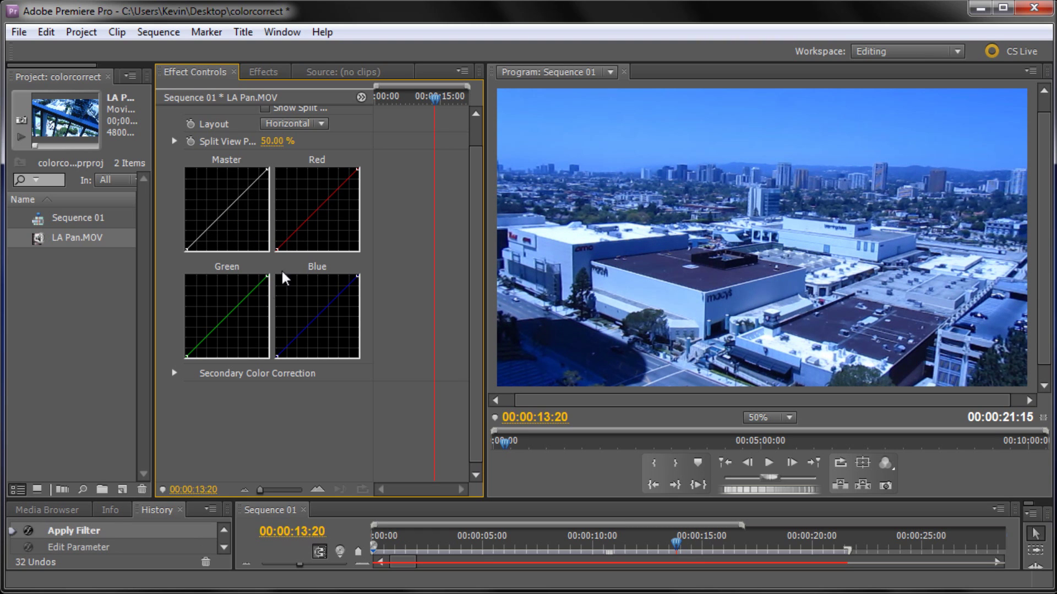
Try raising and lowering the Red curve from a point near its middle, and undo the bends
left_click(315, 211)
left_click_drag(315, 211, 293, 199)
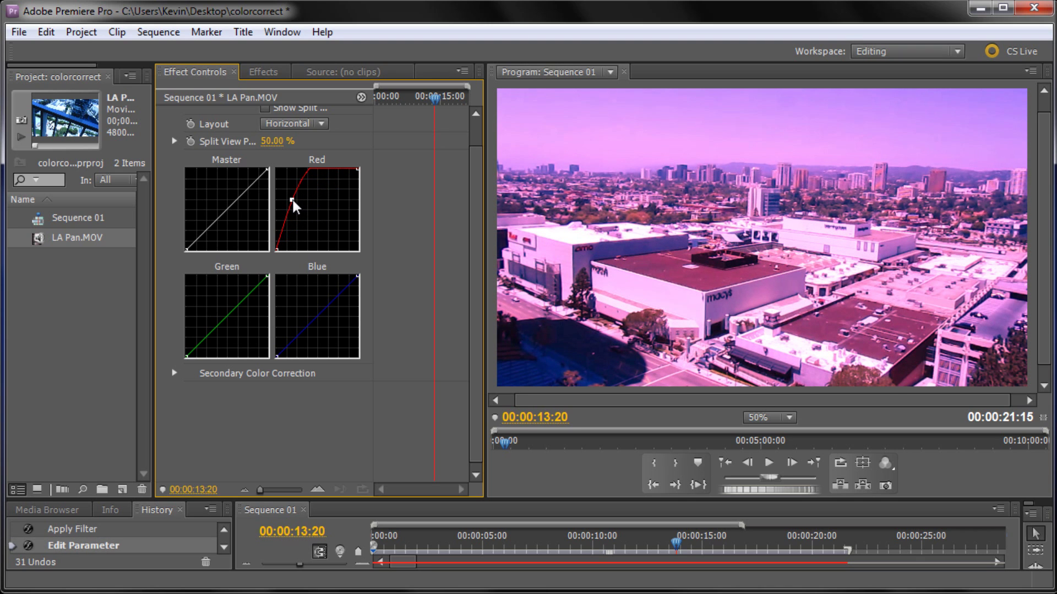
left_click_drag(293, 200, 336, 220)
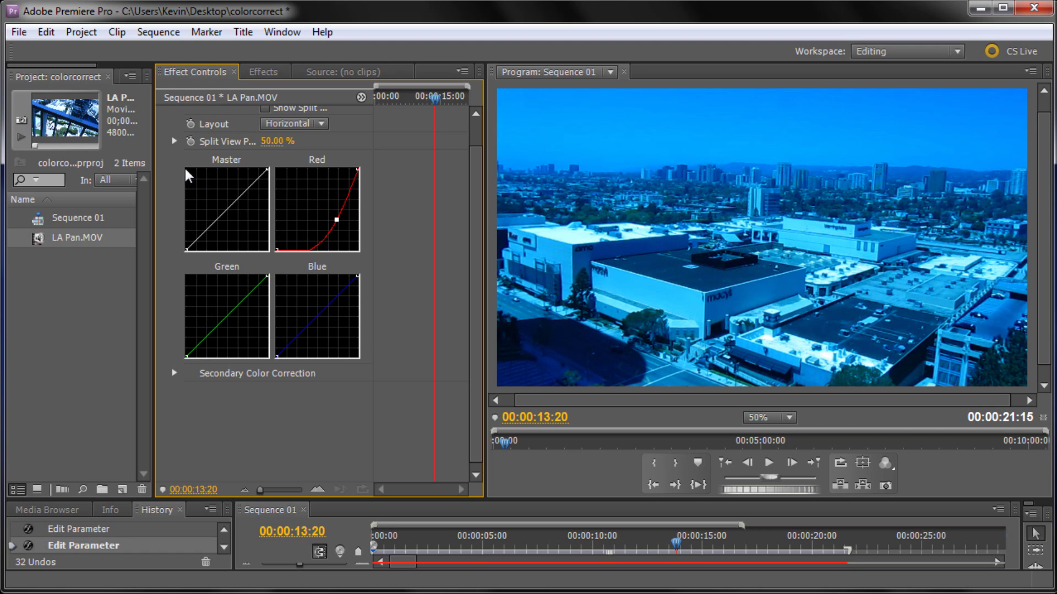
key("ctrl+z")
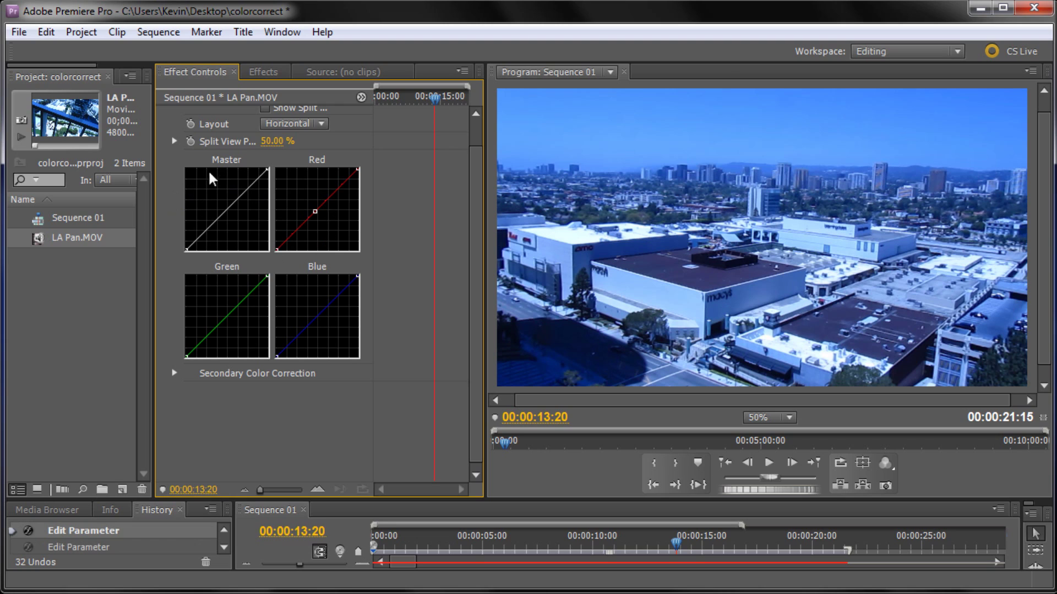
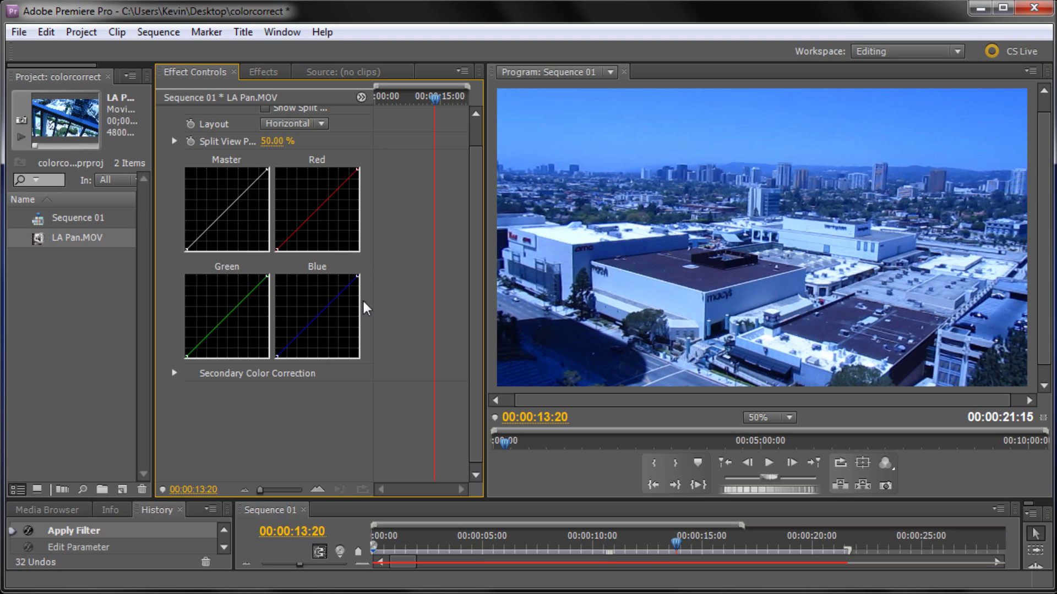
Pull the middle of the Blue curve slightly down, raise the Green curve near its upper end, and raise the Red curve's middle
left_click(317, 318)
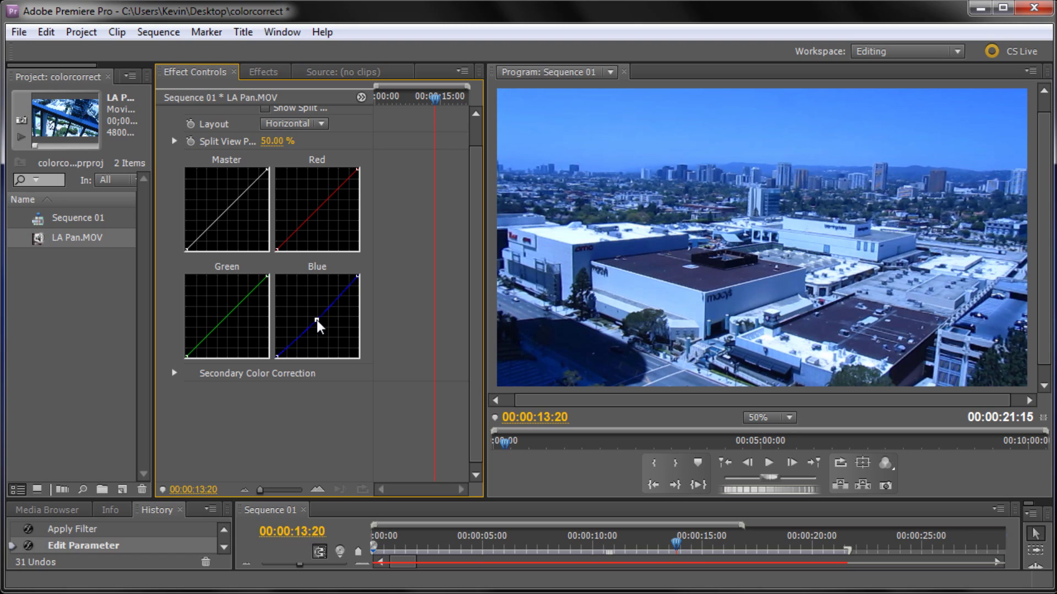
left_click_drag(318, 321, 320, 324)
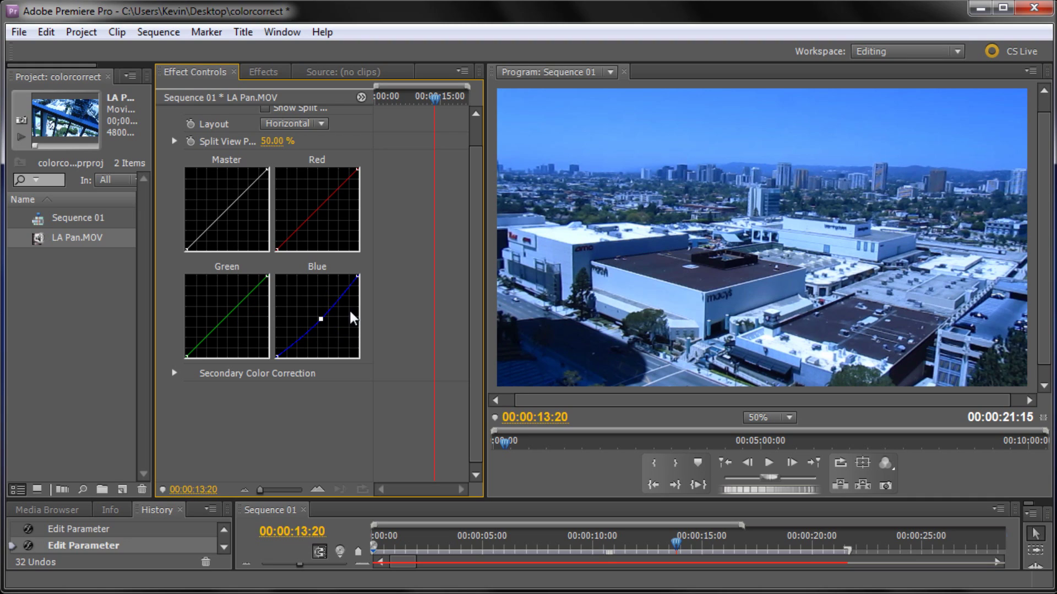
left_click_drag(247, 301, 255, 280)
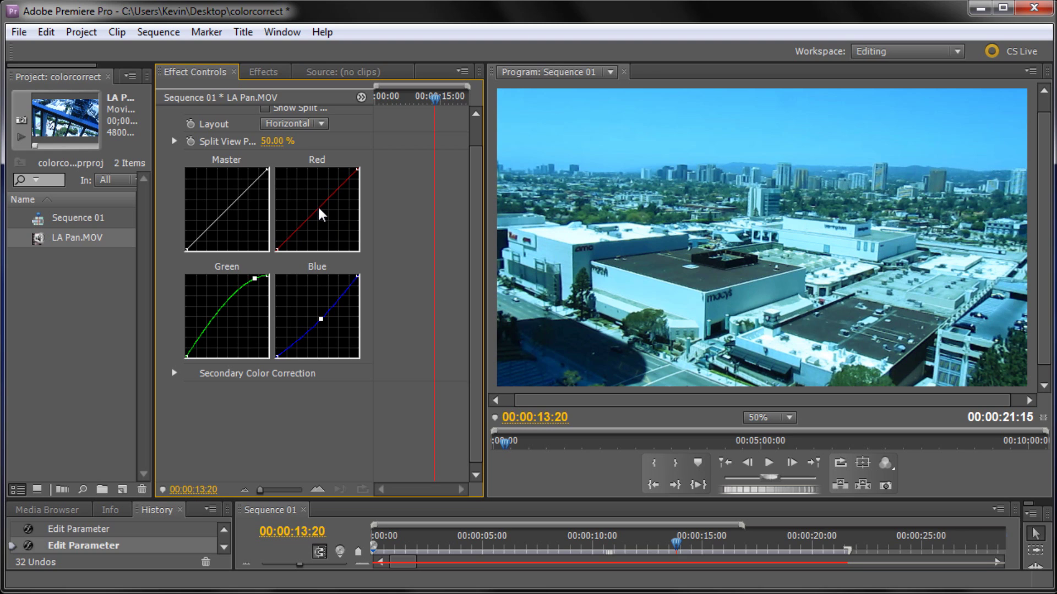
left_click_drag(320, 208, 311, 199)
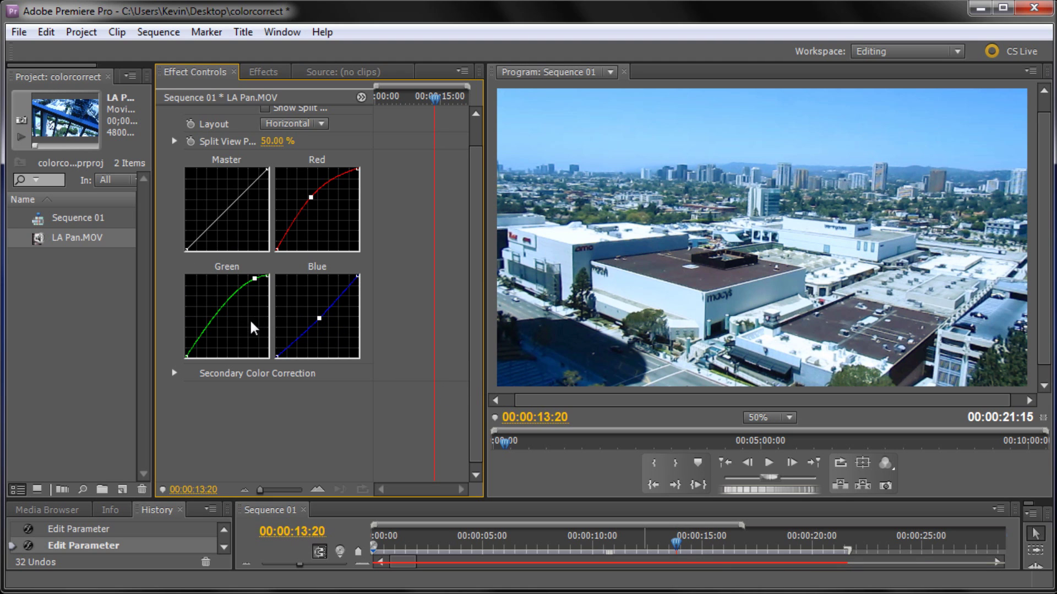
Compare the footage near 00:00:13:17 with and without the correction by repeatedly disabling and re-enabling RGB Curves
left_click_drag(680, 542, 677, 484)
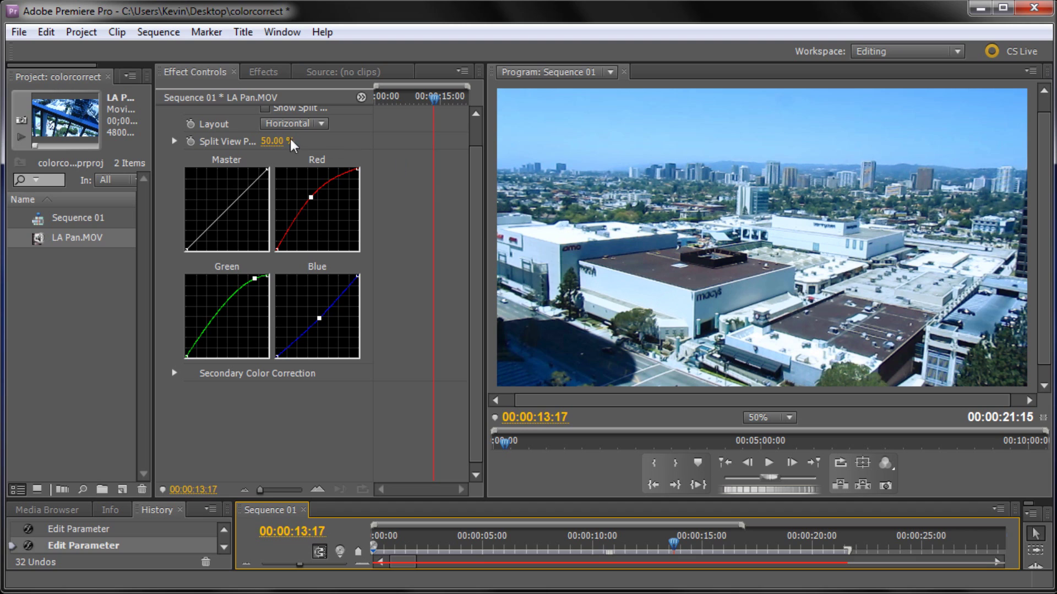
left_click_drag(476, 199, 478, 170)
scroll(474, 174, "down", 2)
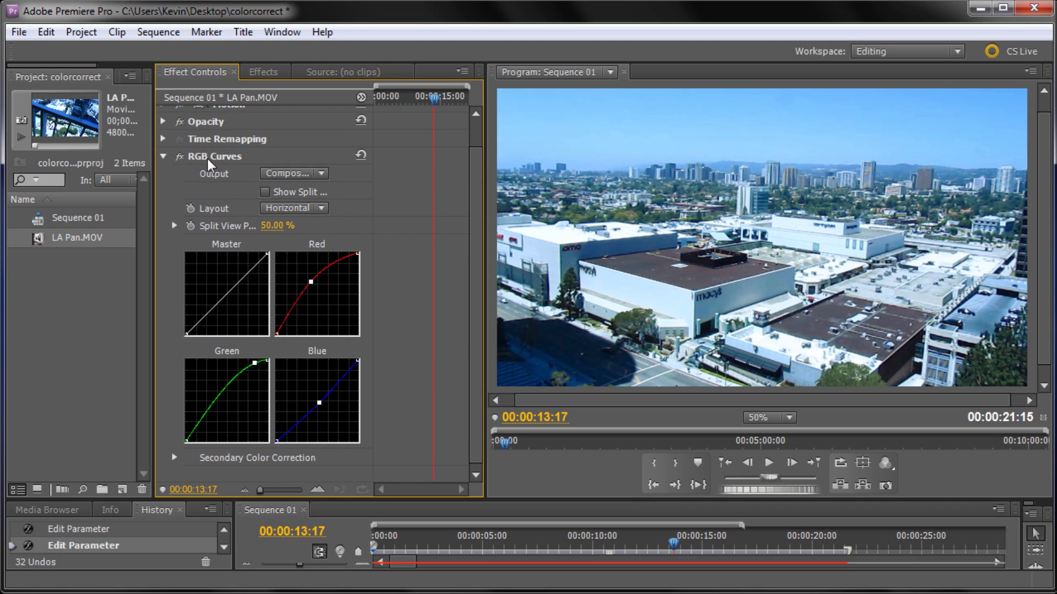
left_click(179, 157)
left_click(179, 157)
left_click(180, 157)
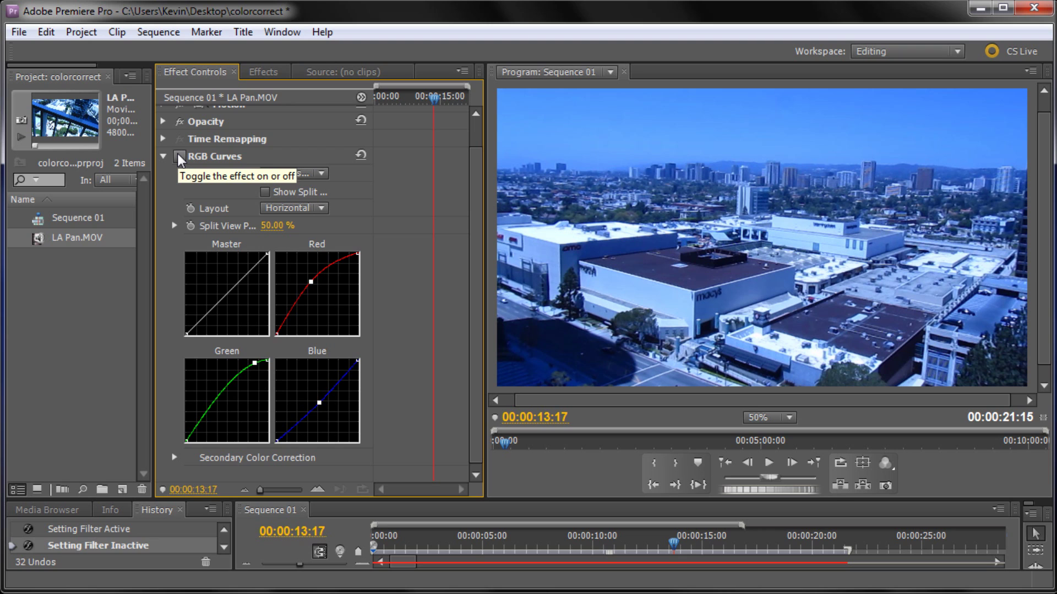
left_click(179, 157)
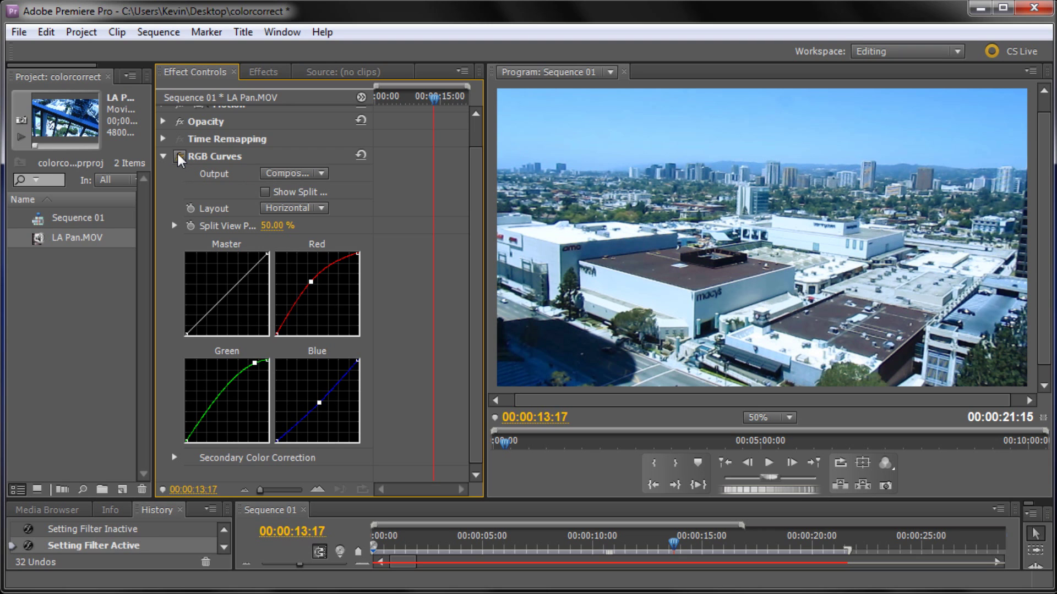
left_click(179, 157)
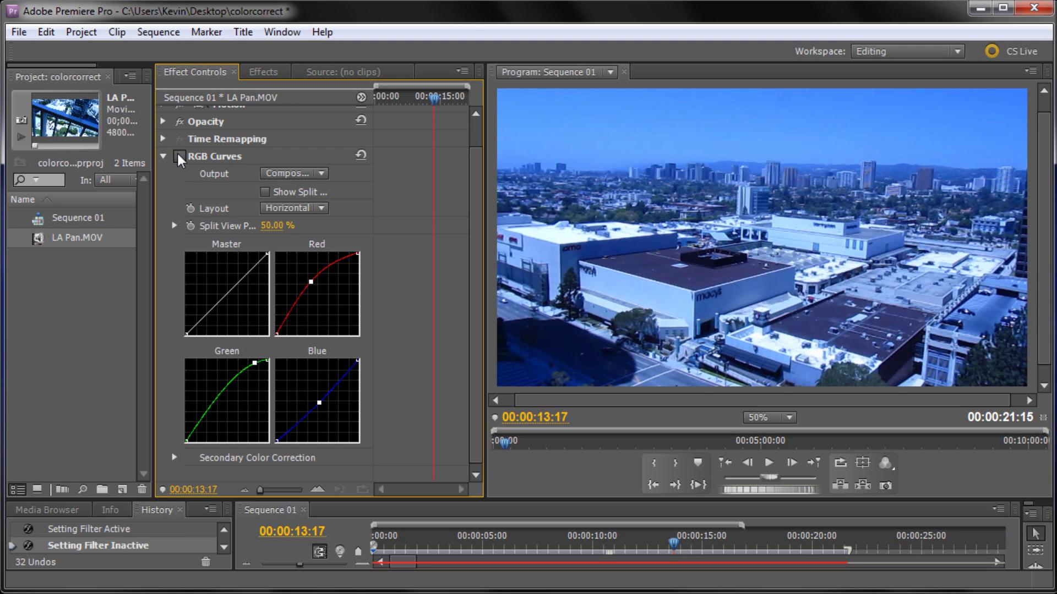
left_click(180, 157)
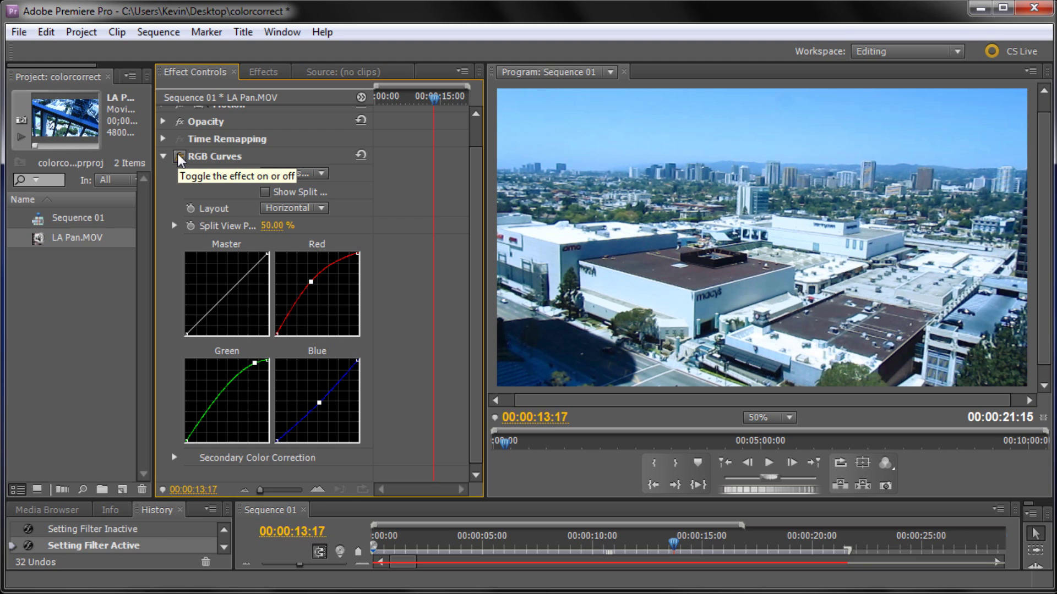
left_click(180, 157)
left_click(179, 157)
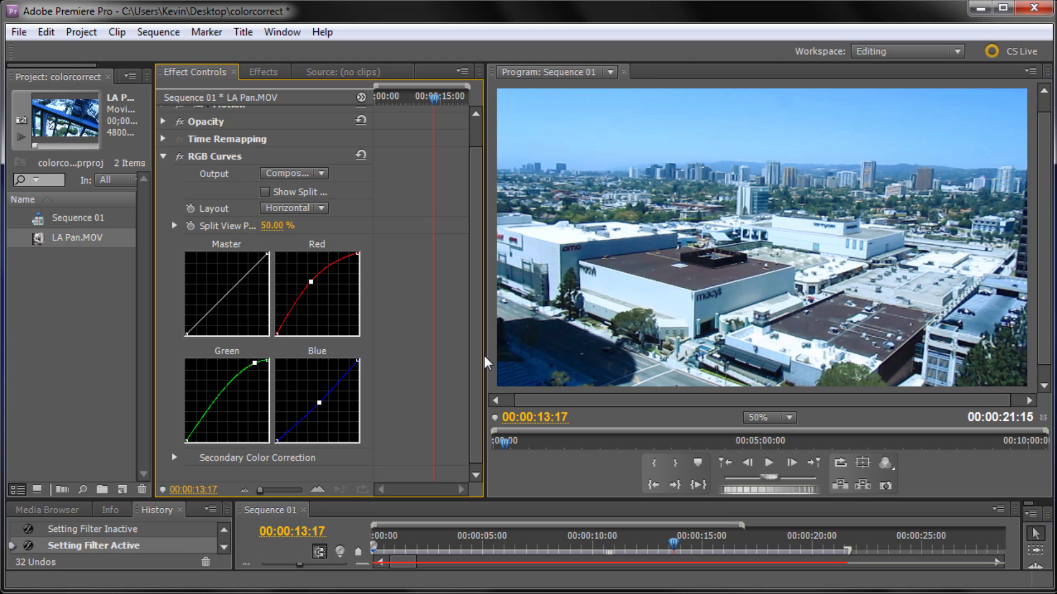
scroll(475, 361, "down", 1)
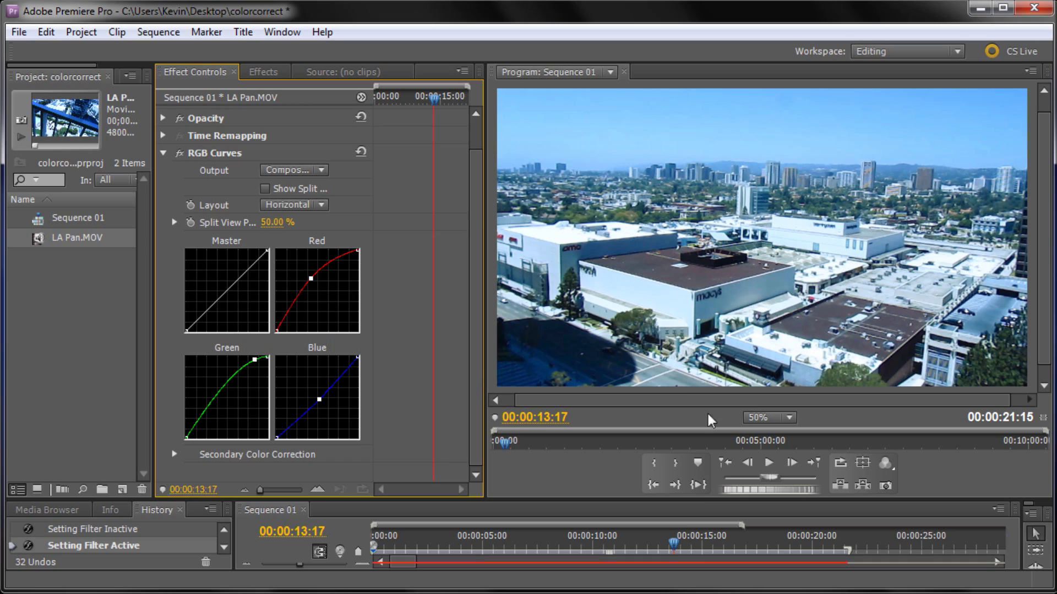
Try an S-shaped bend on the Master curve, undo its upper point, and ease the lower point just below the diagonal
mouse_move(673, 544)
left_mouse_down()
mouse_move(539, 545)
mouse_move(702, 545)
mouse_move(677, 544)
left_mouse_up()
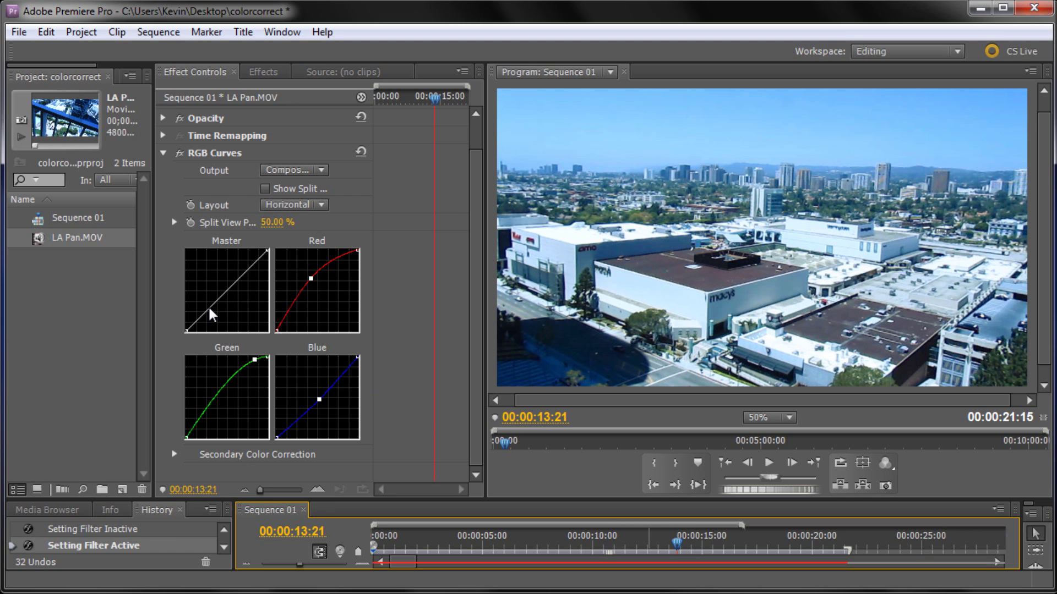
left_click_drag(210, 304, 242, 272)
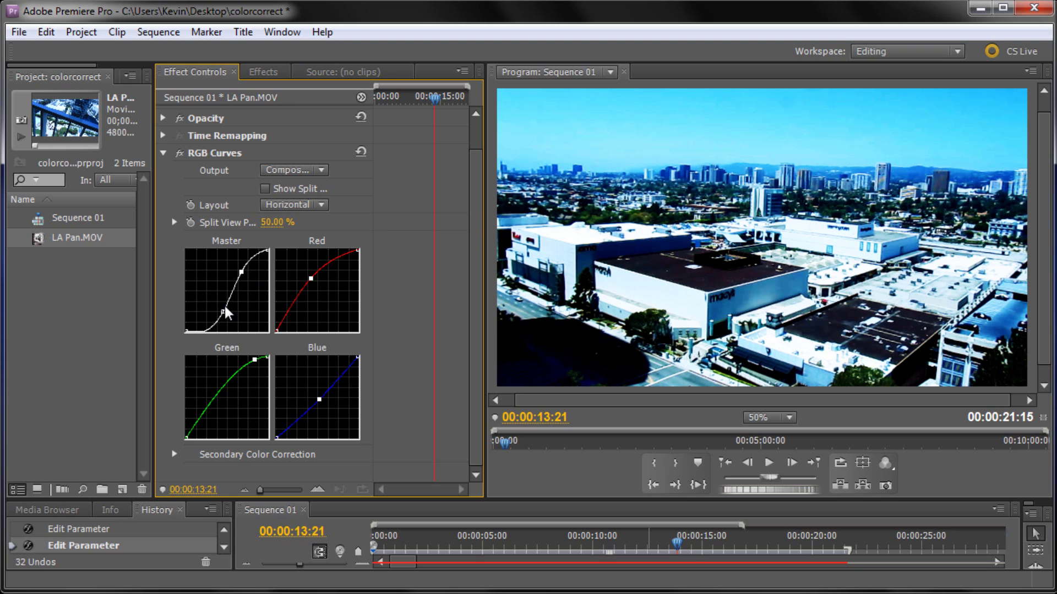
key("ctrl+z")
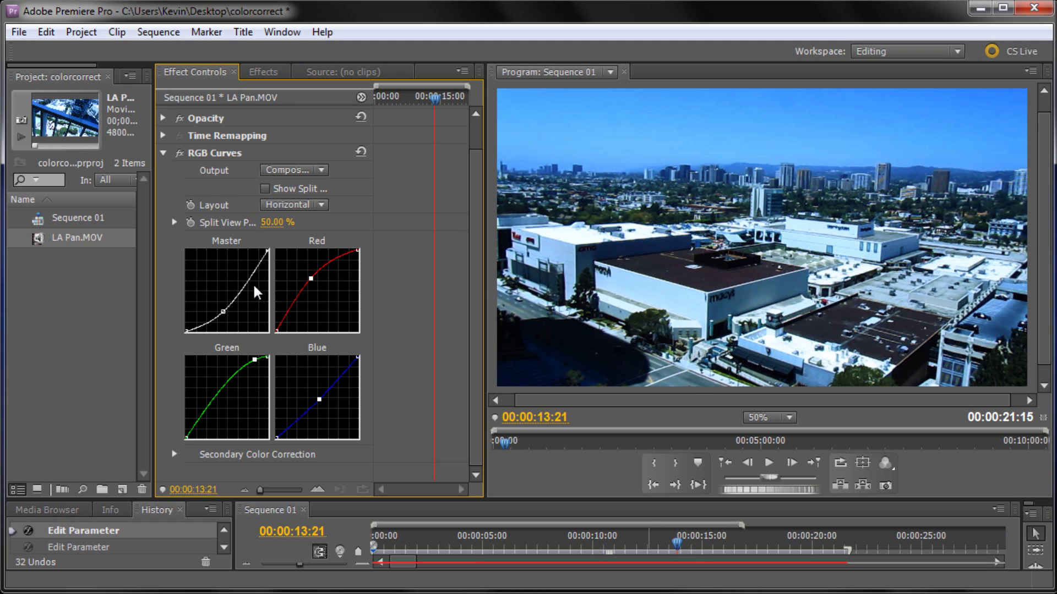
left_click_drag(220, 310, 212, 312)
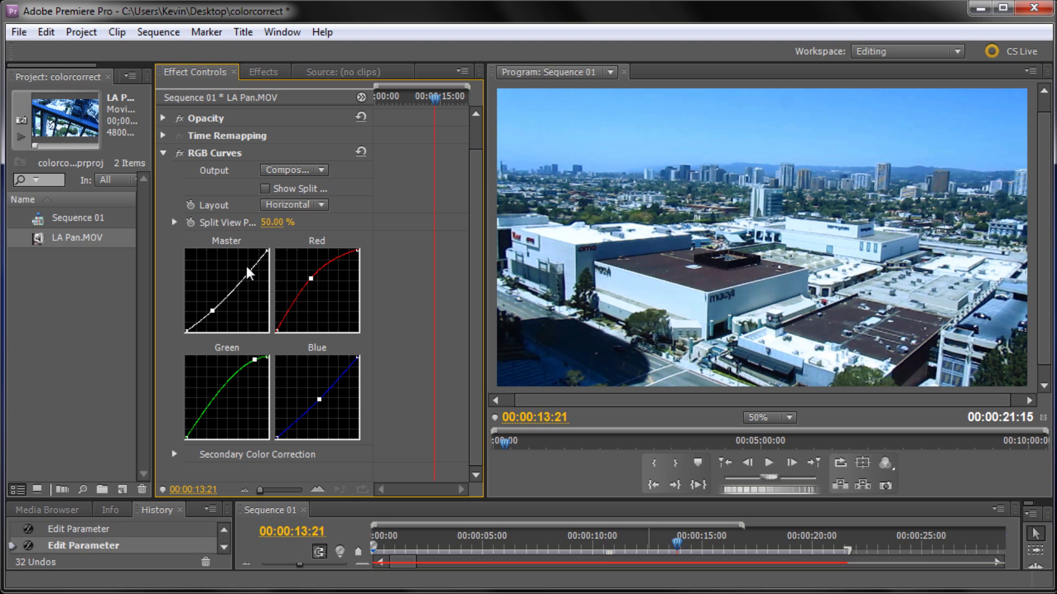
left_click_drag(213, 310, 214, 309)
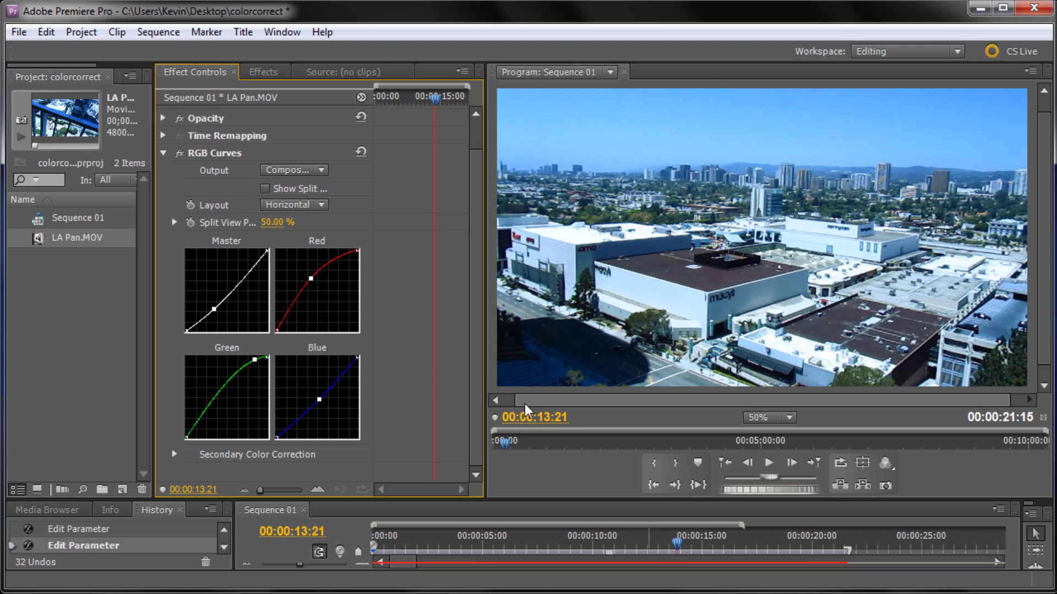
At 00:00:01:17, replace the Master curve's point with one slightly below the diagonal in the shadows, and check the footage up to 00:00:13:18
left_click(677, 545)
left_click_drag(677, 545, 412, 534)
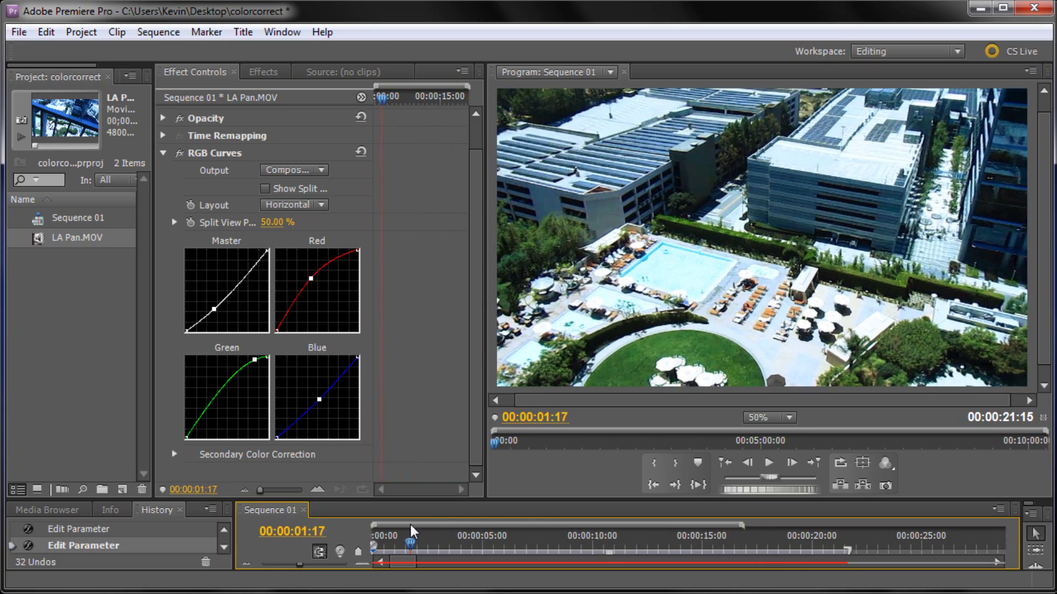
left_click(214, 313)
left_click_drag(214, 313, 122, 316)
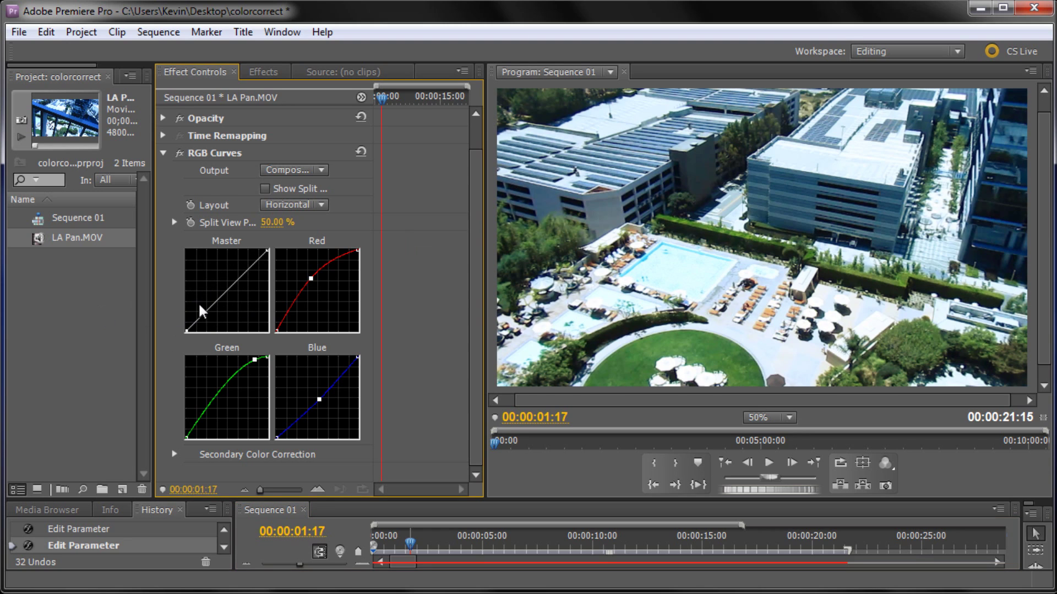
left_click_drag(209, 309, 216, 312)
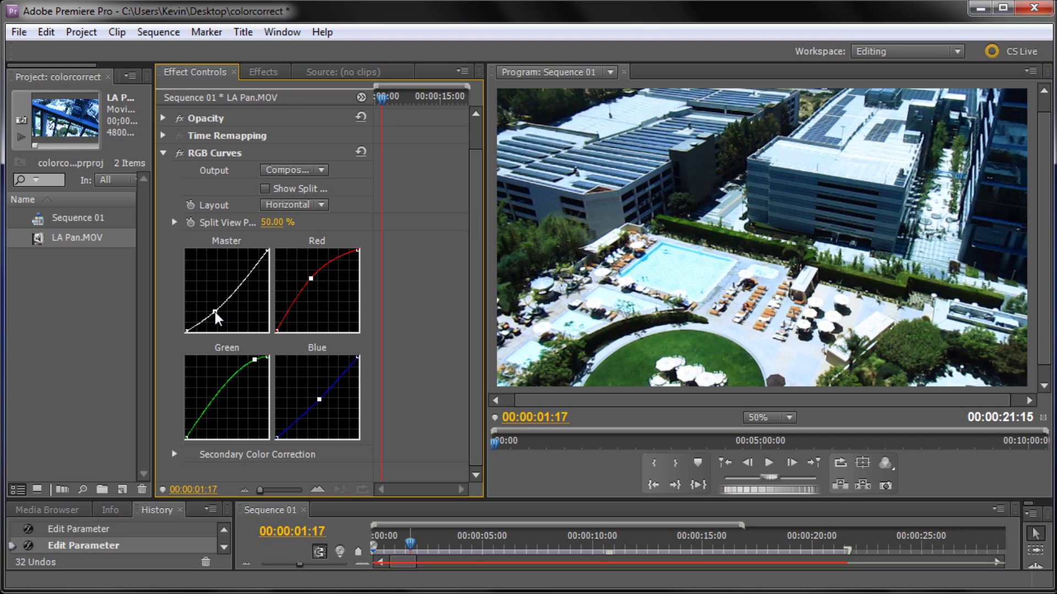
left_click_drag(416, 543, 673, 533)
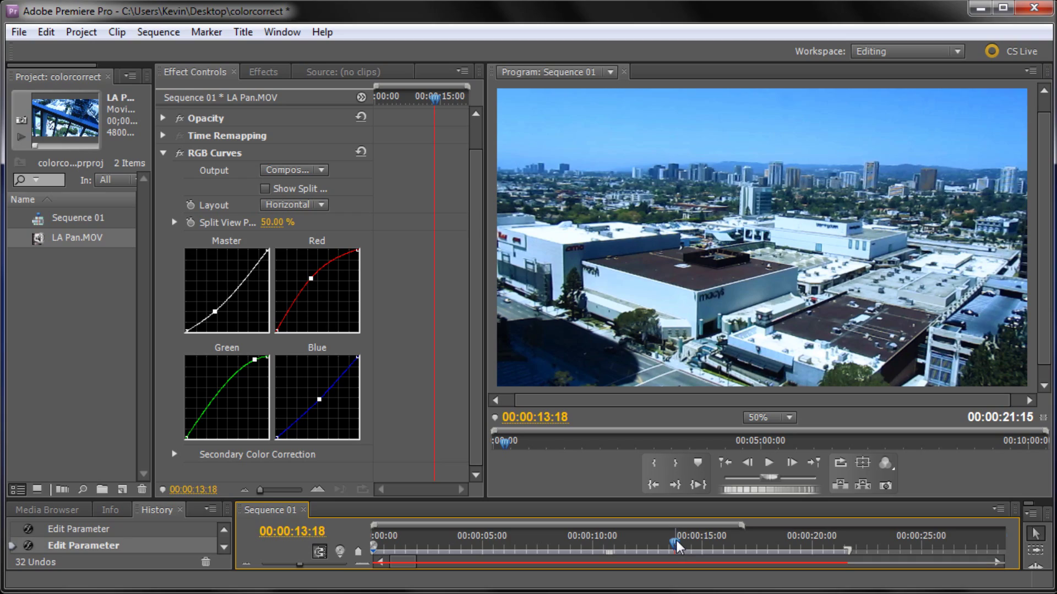
left_click_drag(678, 546, 406, 512)
left_click_drag(467, 522, 677, 531)
Try extra points in the upper part of the Master curve and remove them from the graph
left_click_drag(252, 284, 225, 283)
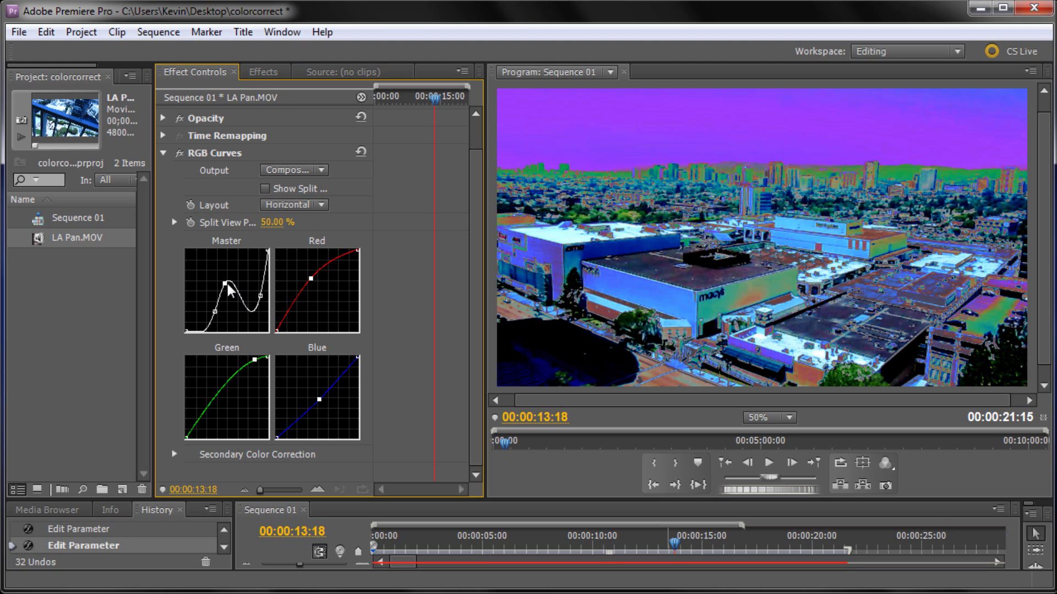
left_click_drag(225, 284, 65, 274)
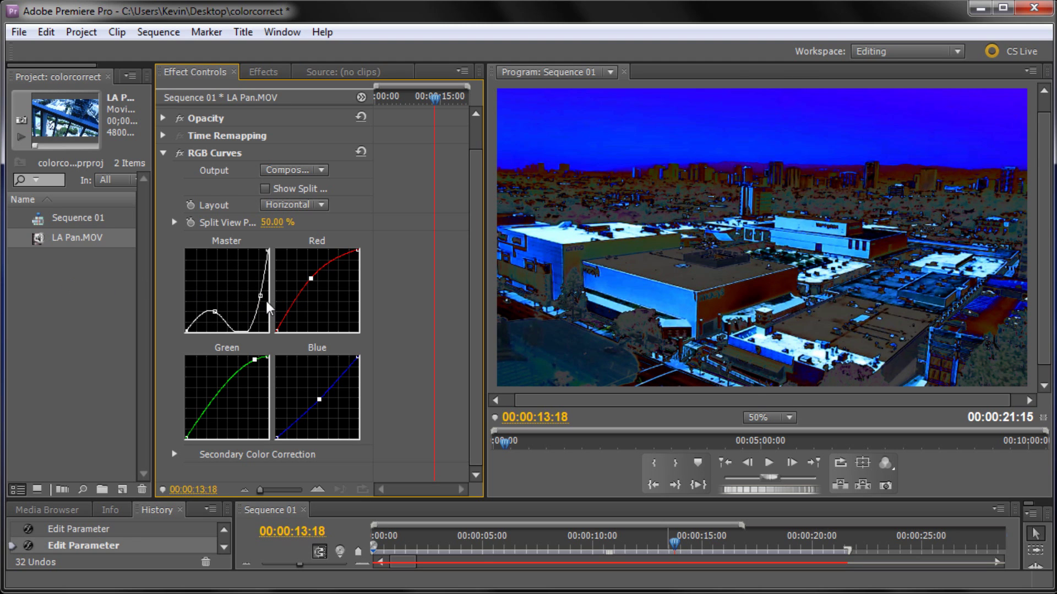
left_click_drag(259, 295, 57, 286)
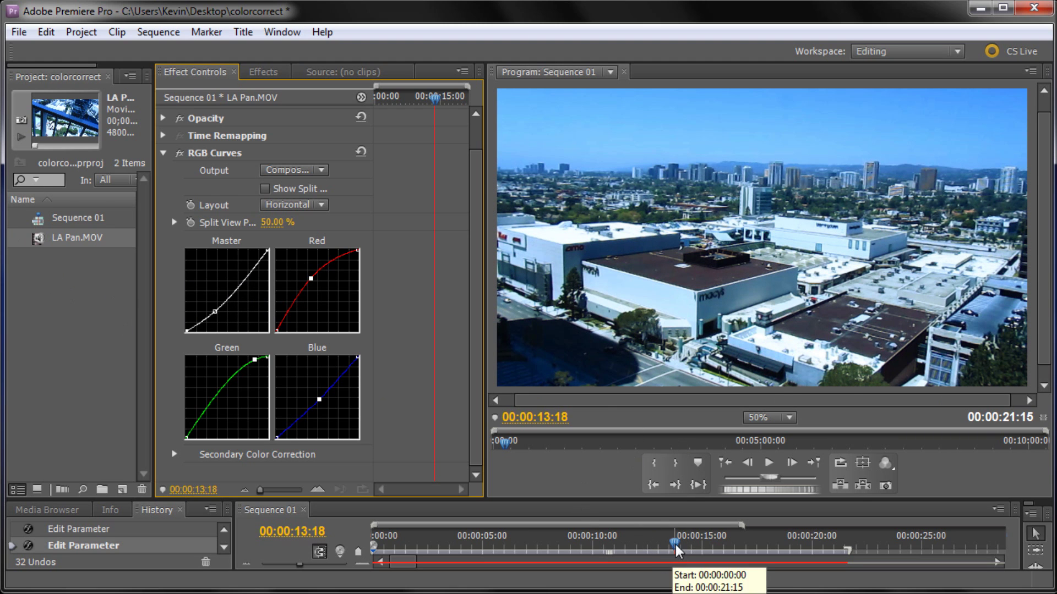
Scrub through the sequence to review the corrected footage at different frames, ending at 00:00:13:18
left_click(553, 543)
left_click_drag(553, 543, 742, 529)
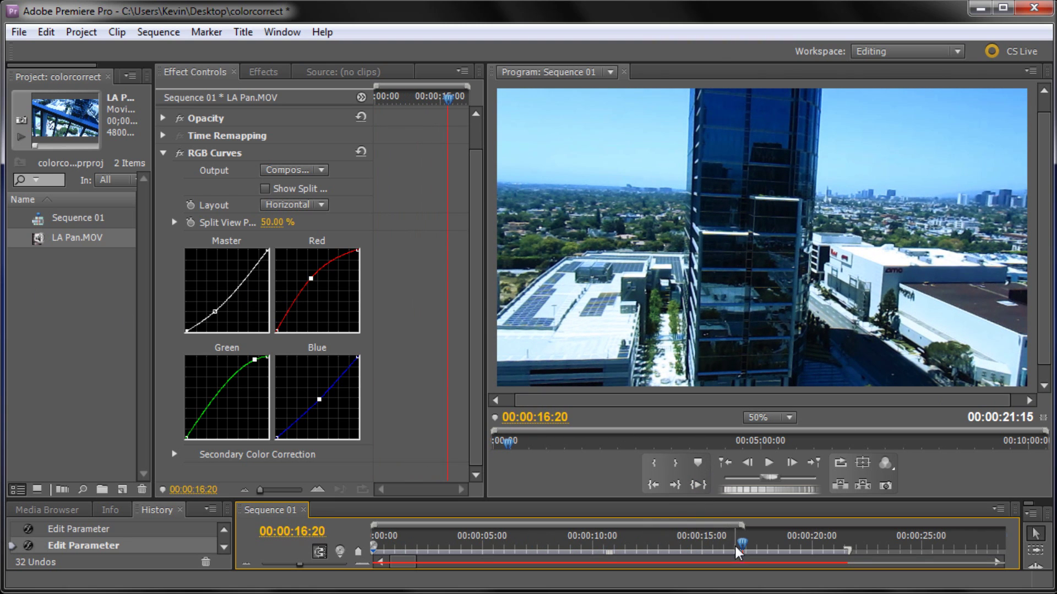
left_click_drag(747, 546, 585, 545)
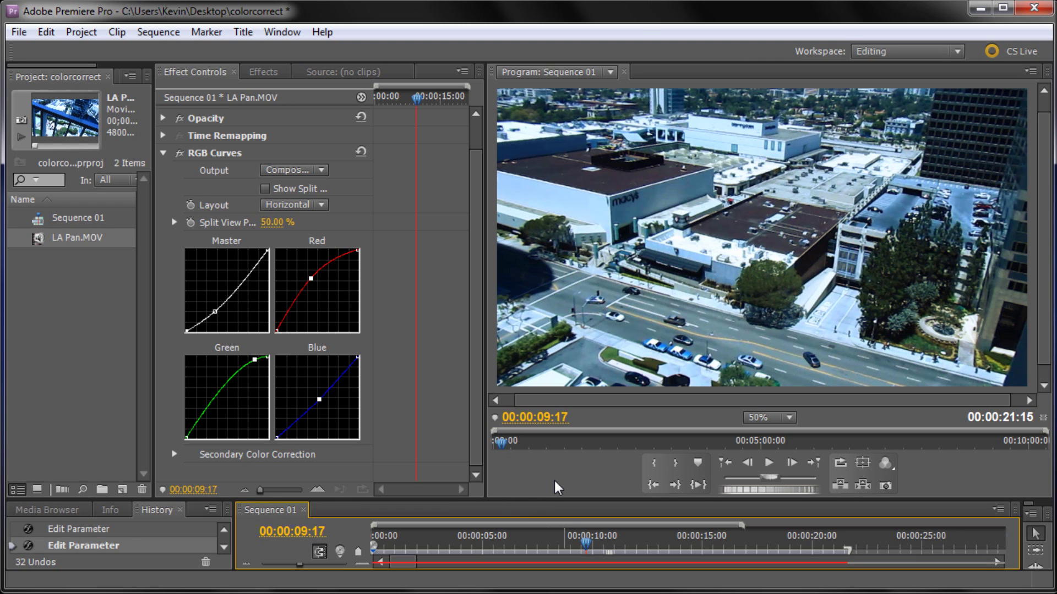
left_click_drag(585, 547, 674, 524)
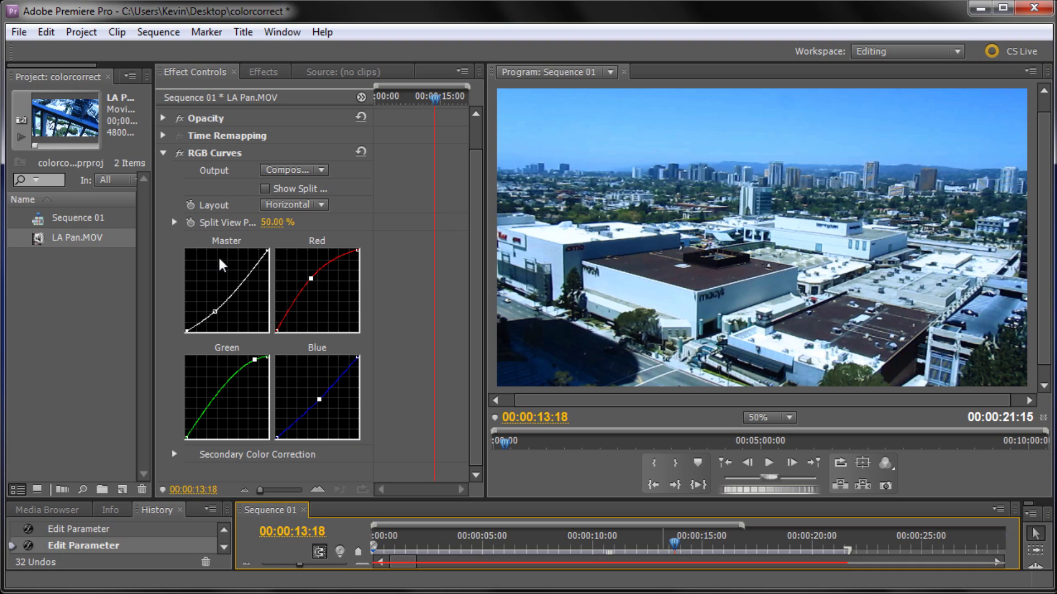
Save the RGB Curves settings as an effect preset named LA Color with the Scale type
right_click(205, 156)
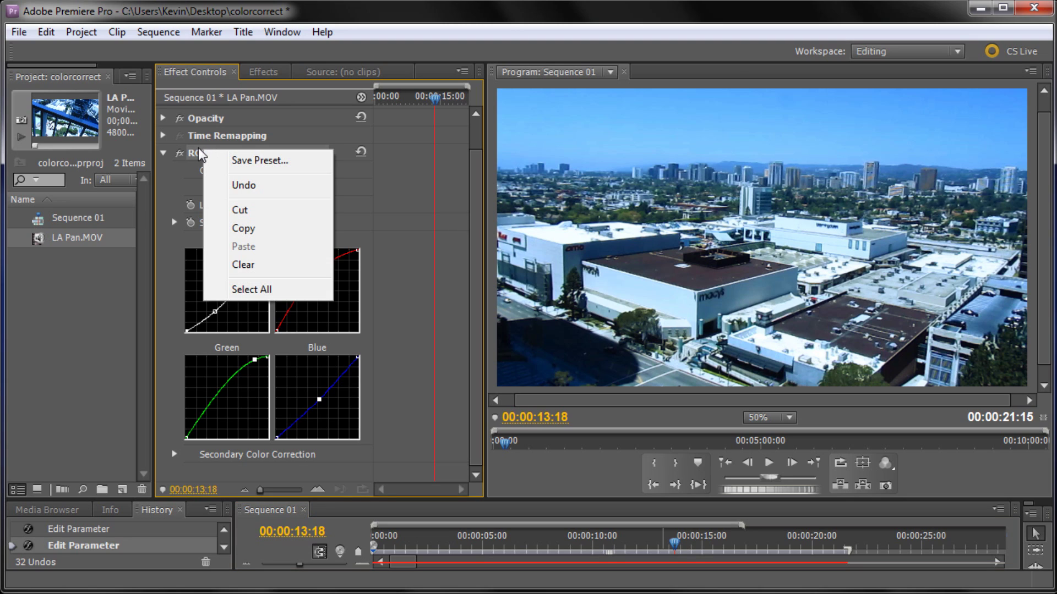
left_click(191, 157)
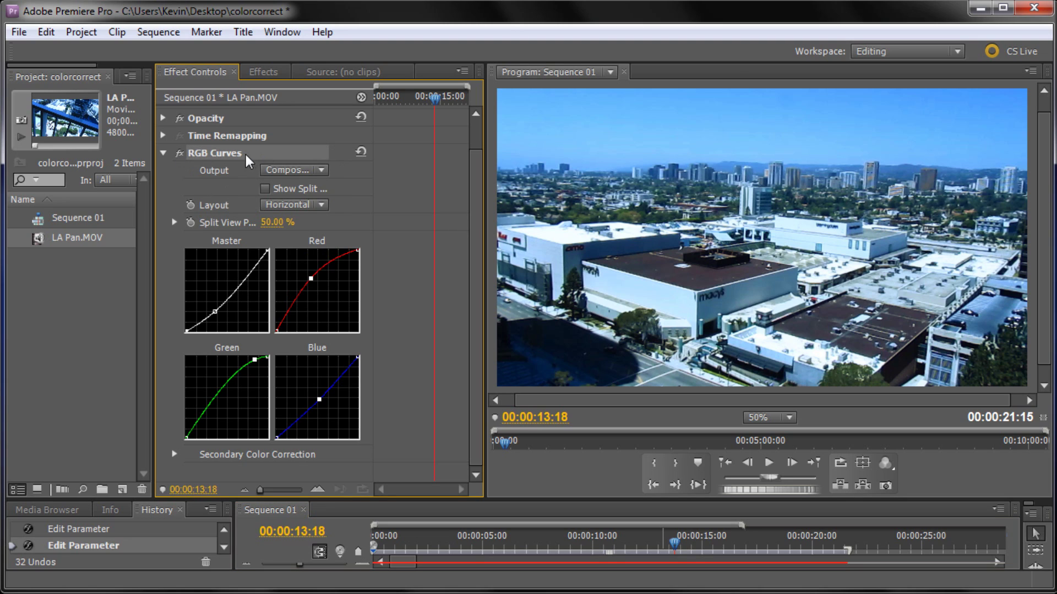
right_click(228, 154)
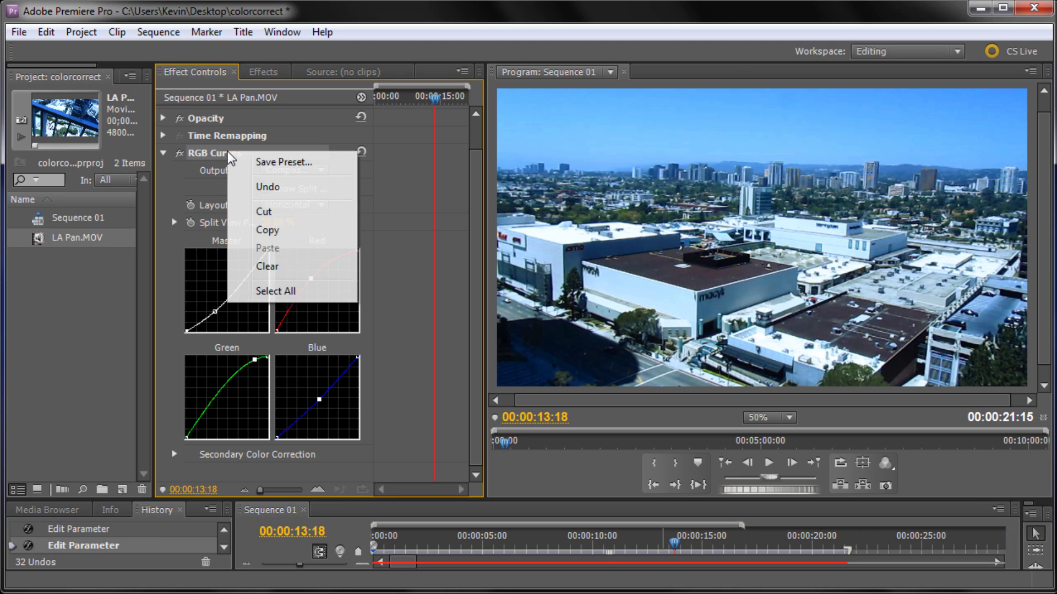
left_click(268, 163)
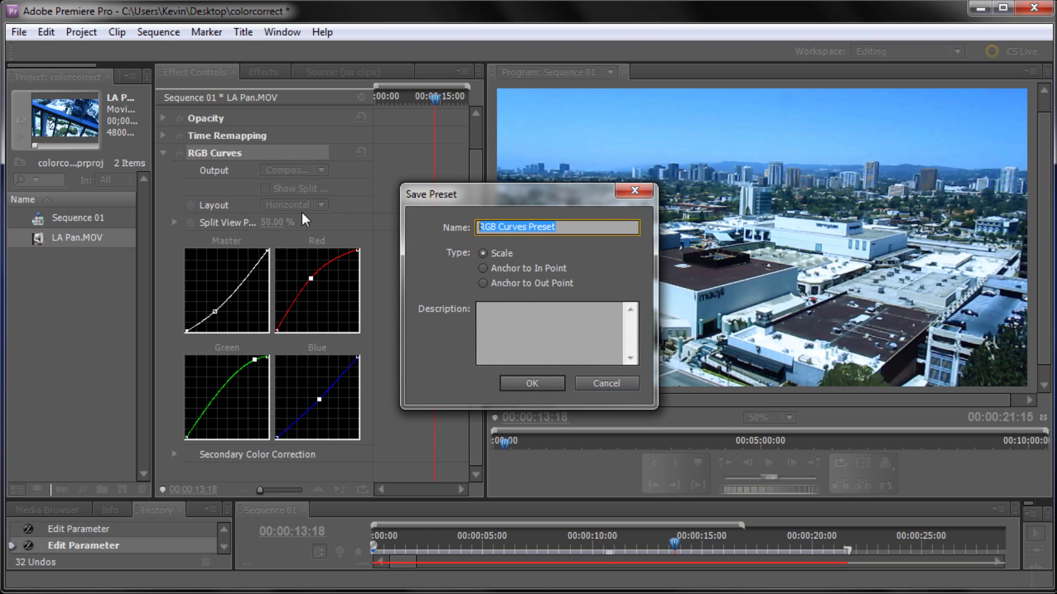
type("LA Color")
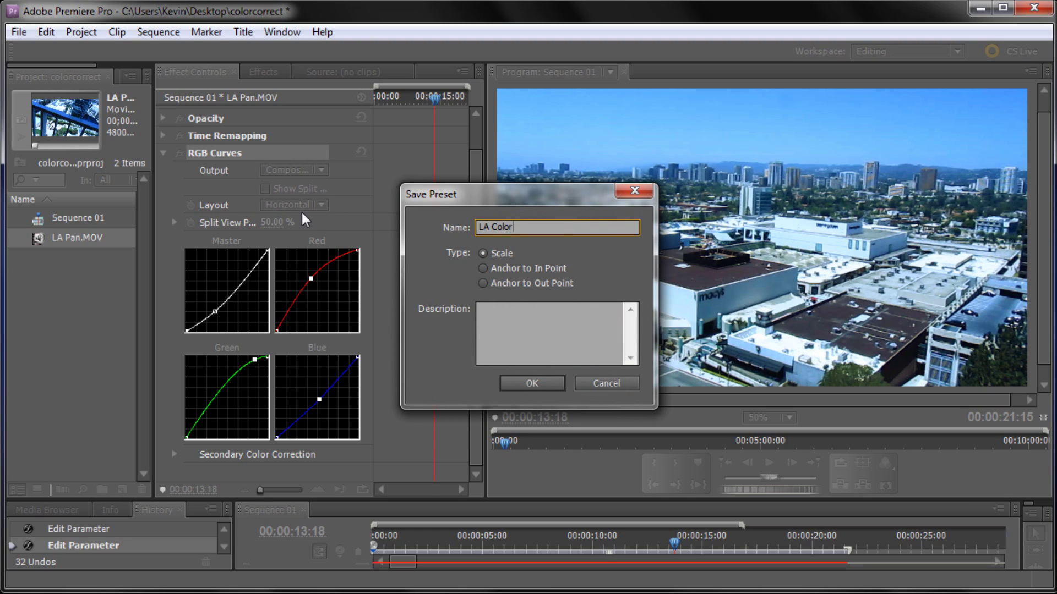
left_click(543, 378)
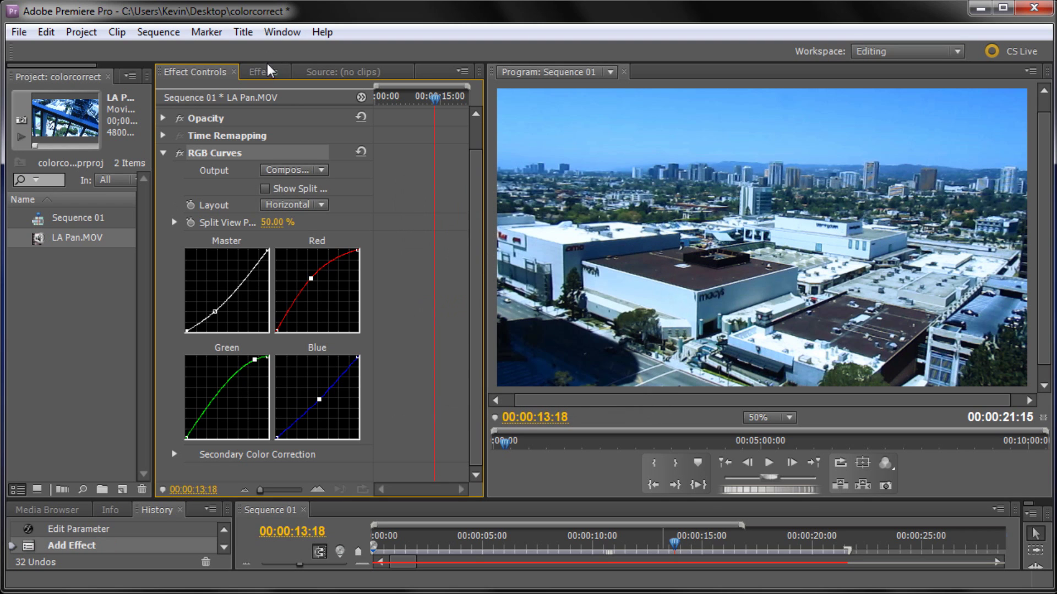
Collapse the Video Effects folder, select the LA Color preset in the Presets folder, and enlarge the timeline to show Video 1
left_click(260, 75)
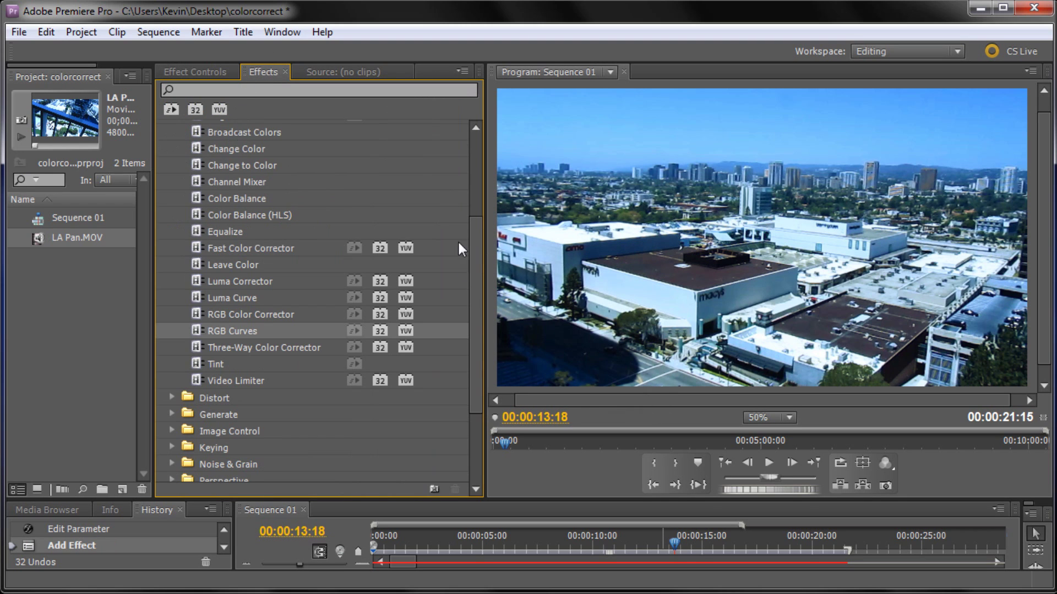
left_click_drag(471, 250, 468, 165)
left_click(172, 228)
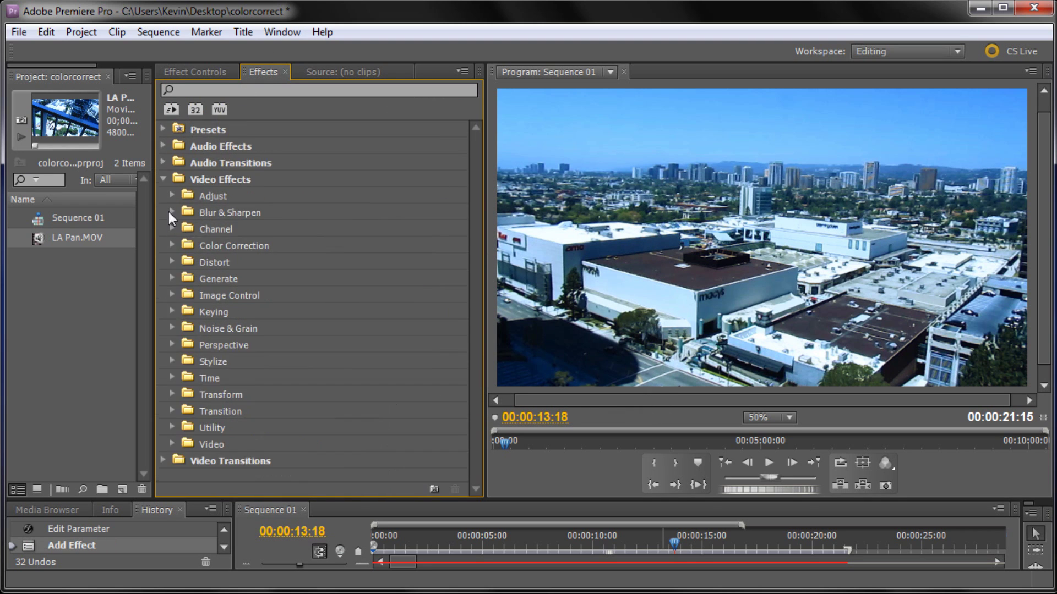
left_click(163, 179)
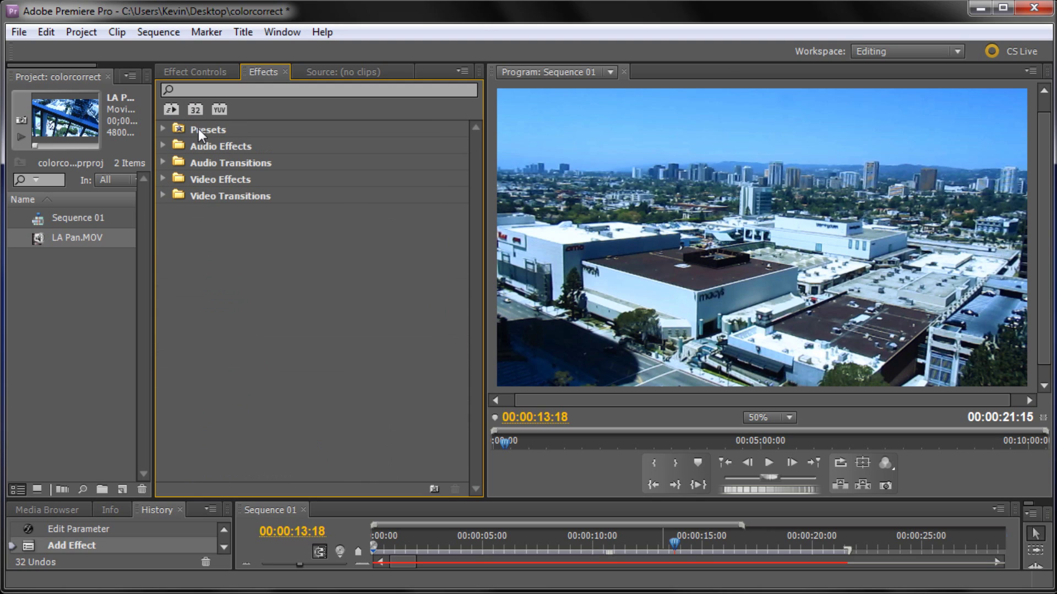
left_click(177, 131)
left_click(162, 129)
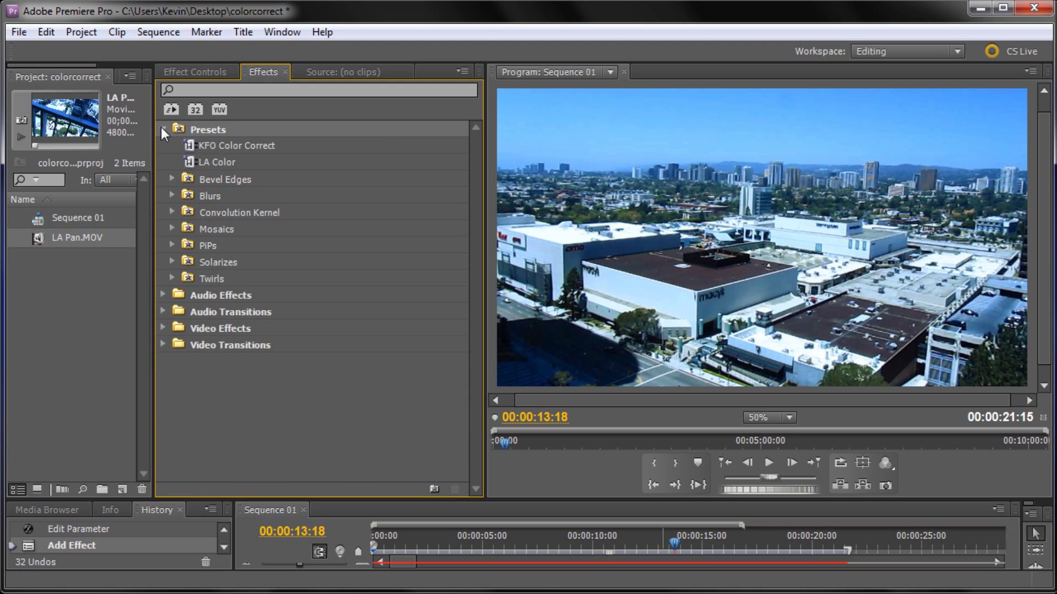
left_click(217, 164)
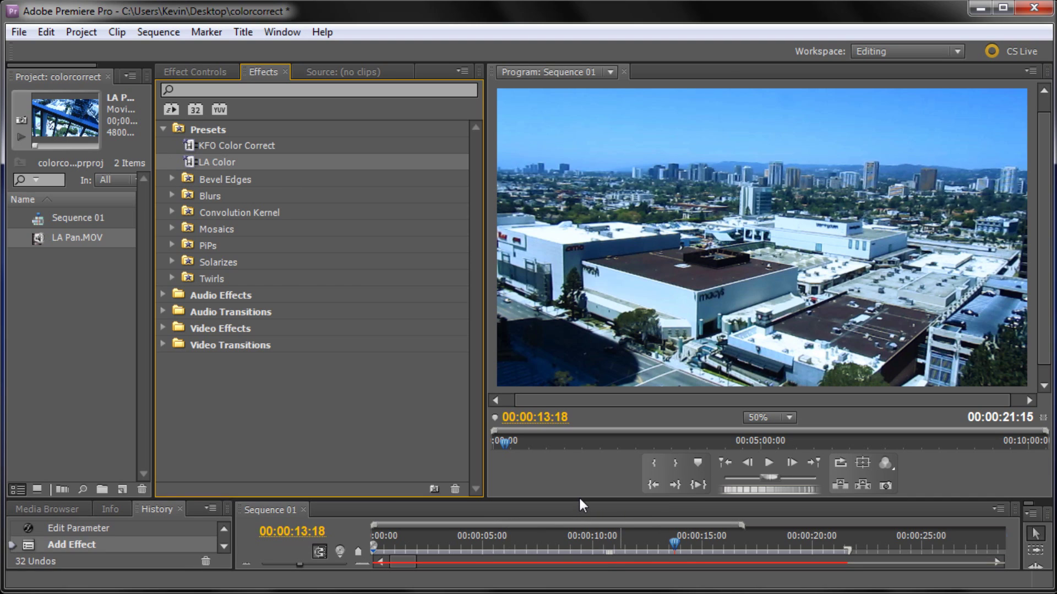
left_click_drag(579, 498, 594, 404)
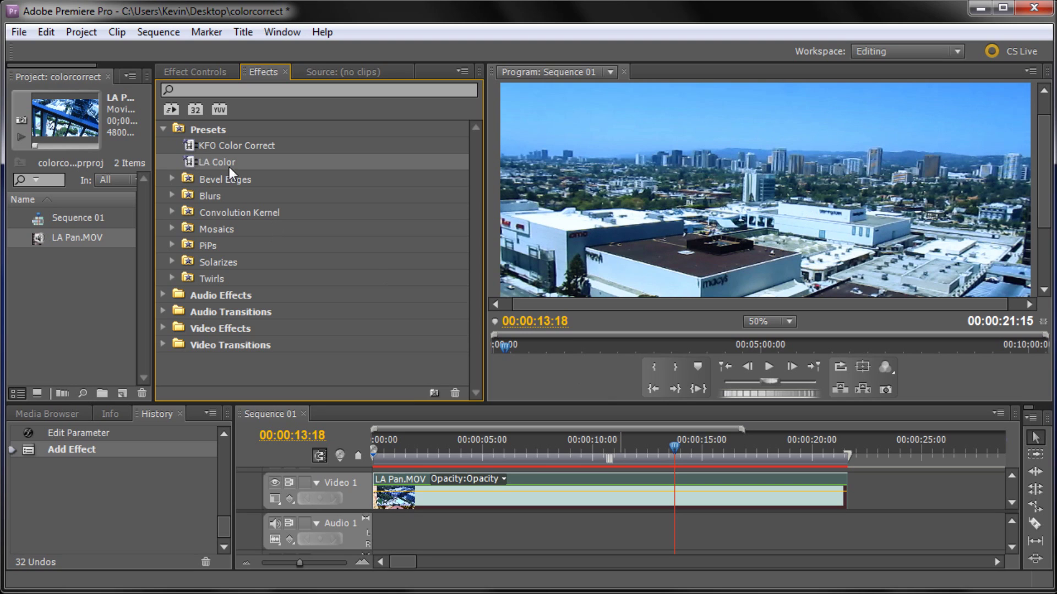